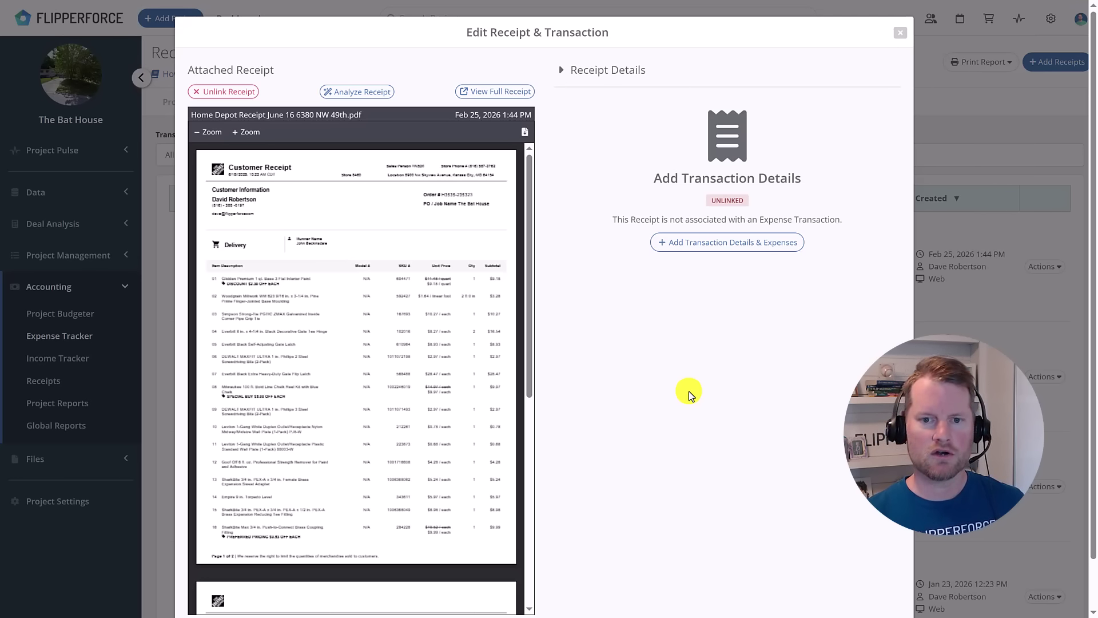
# Add transaction details for the Home Depot receipt and review its auto-filled Expenses rows.
pyautogui.click(727, 242)
pyautogui.scroll(-5, 643, 200)
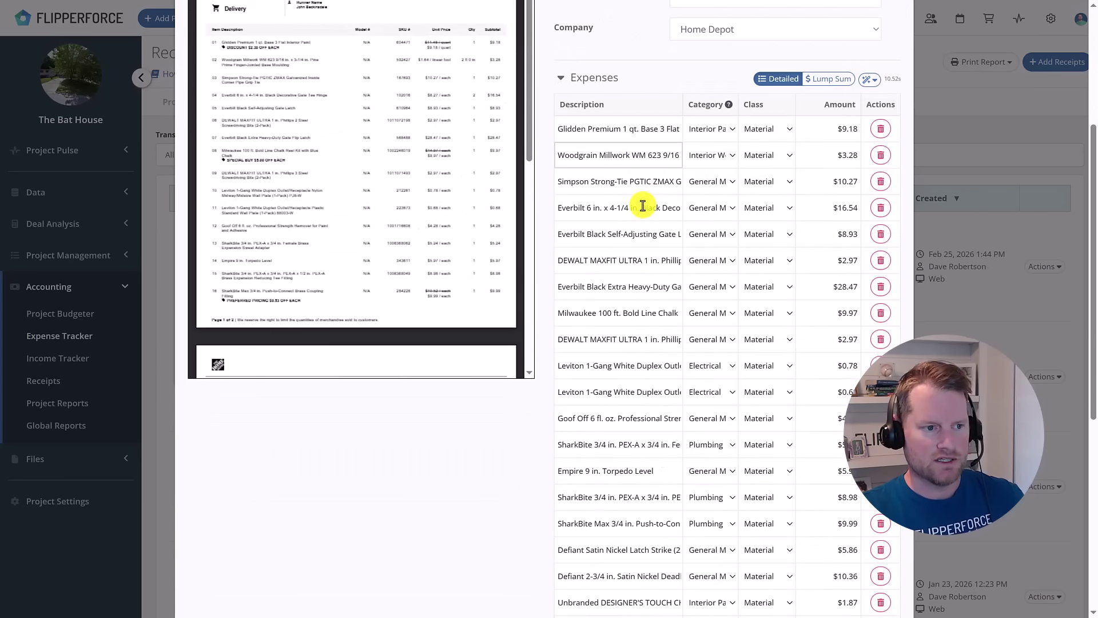
pyautogui.scroll(-5, 643, 206)
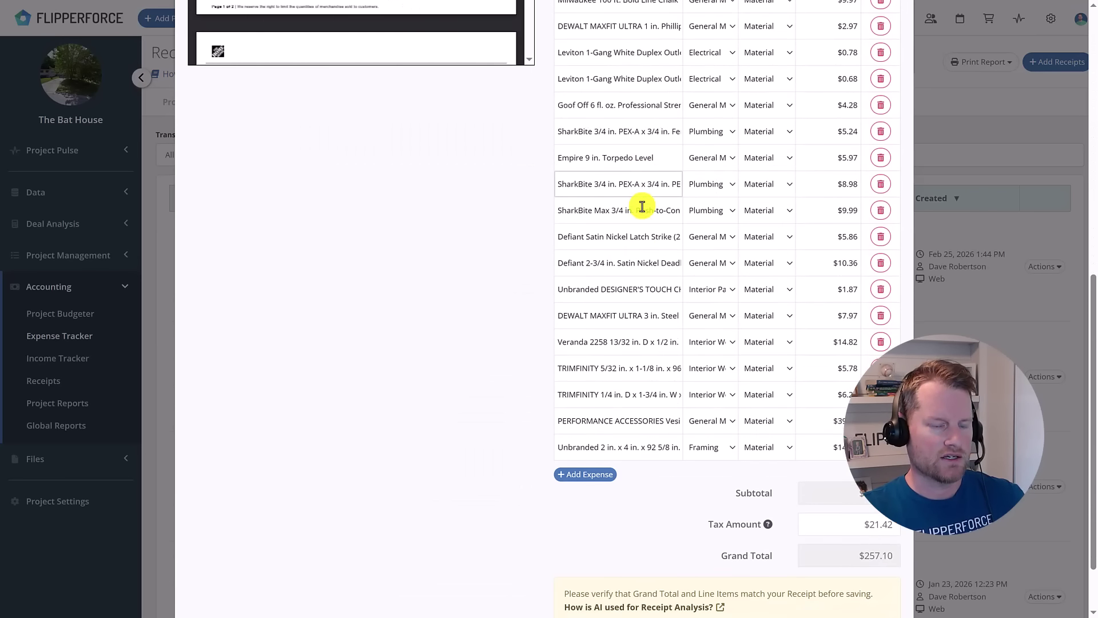
# Scroll through the Expenses table to check the $257.10 grand total, then return to the top.
pyautogui.scroll(-2, 642, 206)
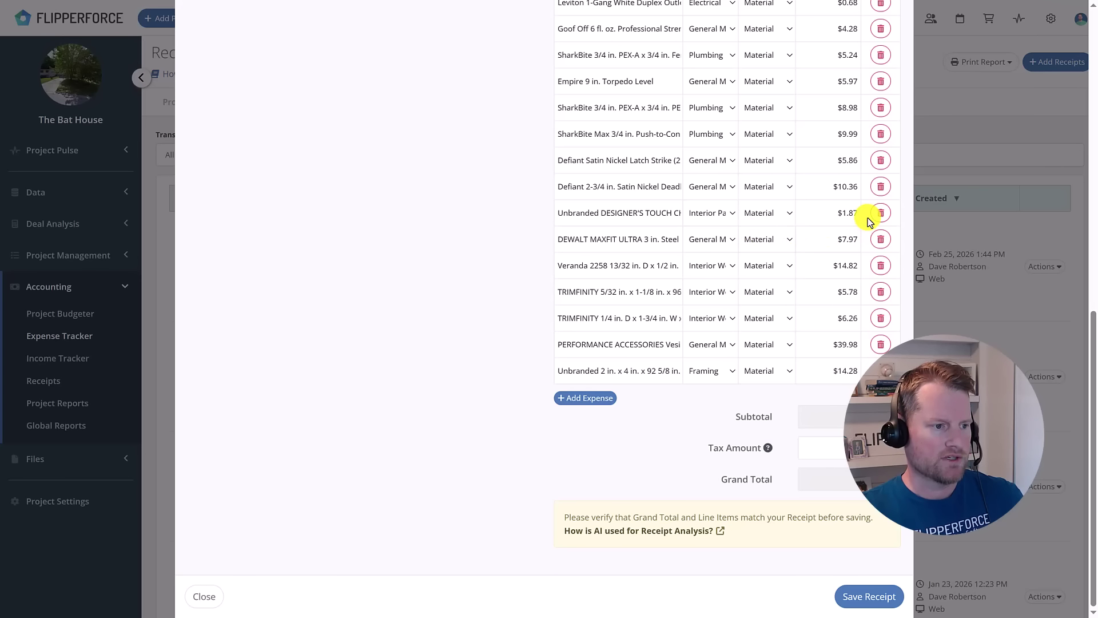
pyautogui.scroll(3, 867, 222)
pyautogui.scroll(3, 868, 222)
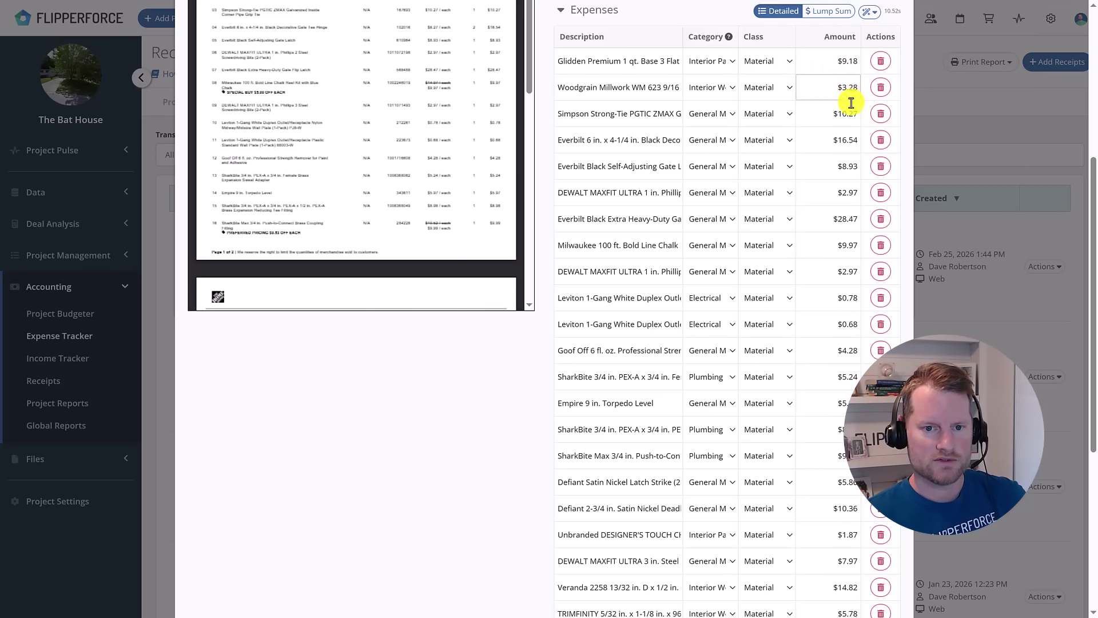
pyautogui.scroll(-2, 846, 109)
pyautogui.scroll(-4, 849, 115)
pyautogui.scroll(10, 846, 484)
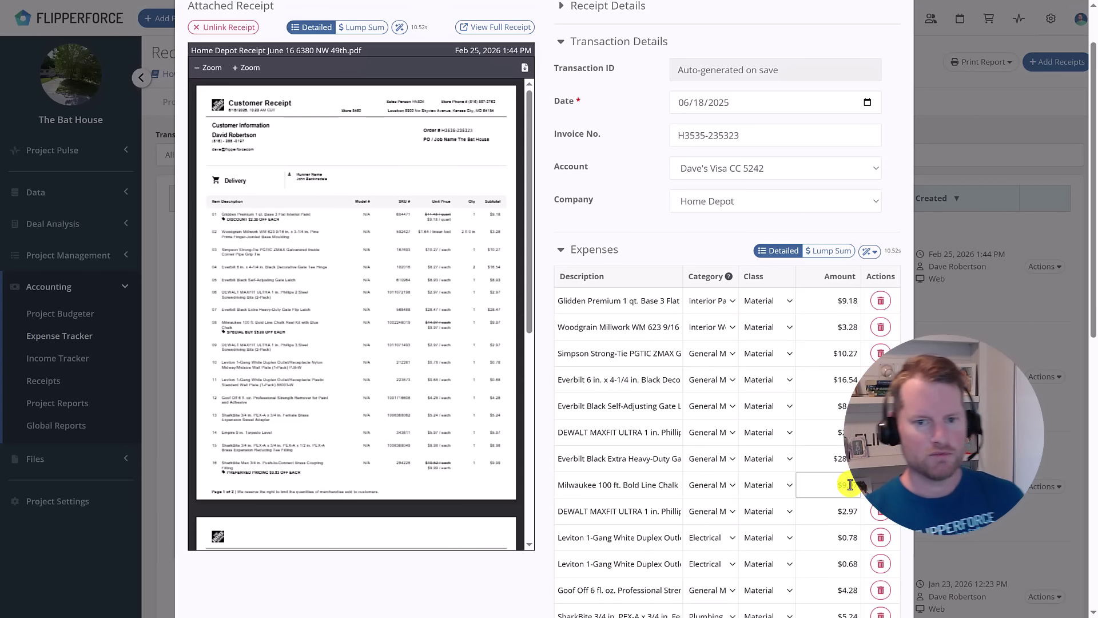
pyautogui.scroll(1, 850, 485)
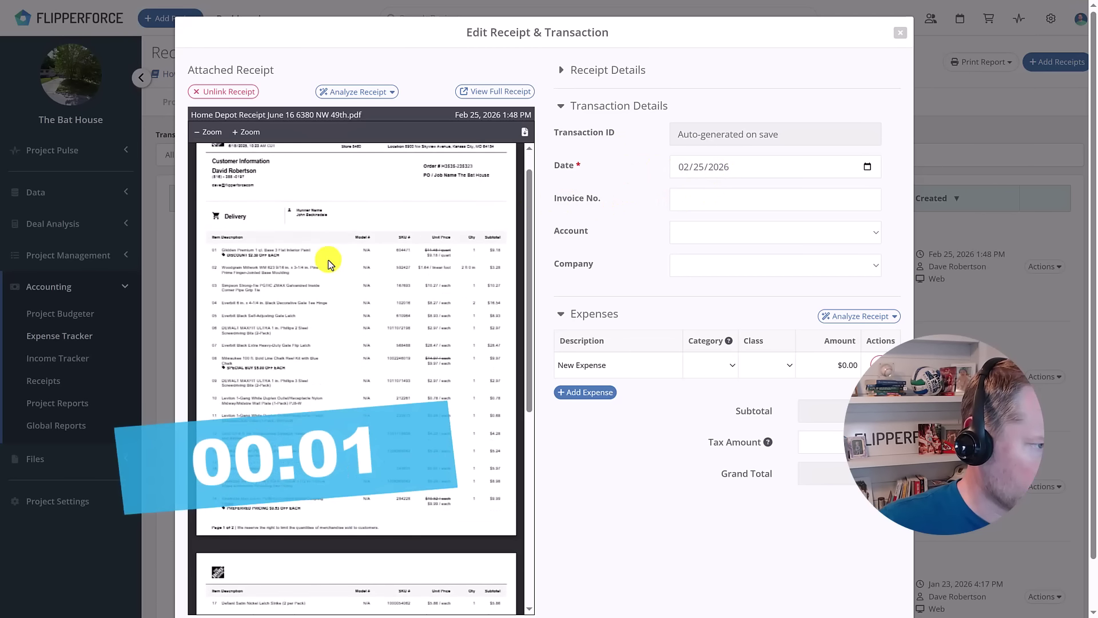
# Zoom the receipt preview in twice and enter the receipt's order number as the invoice number.
pyautogui.click(254, 133)
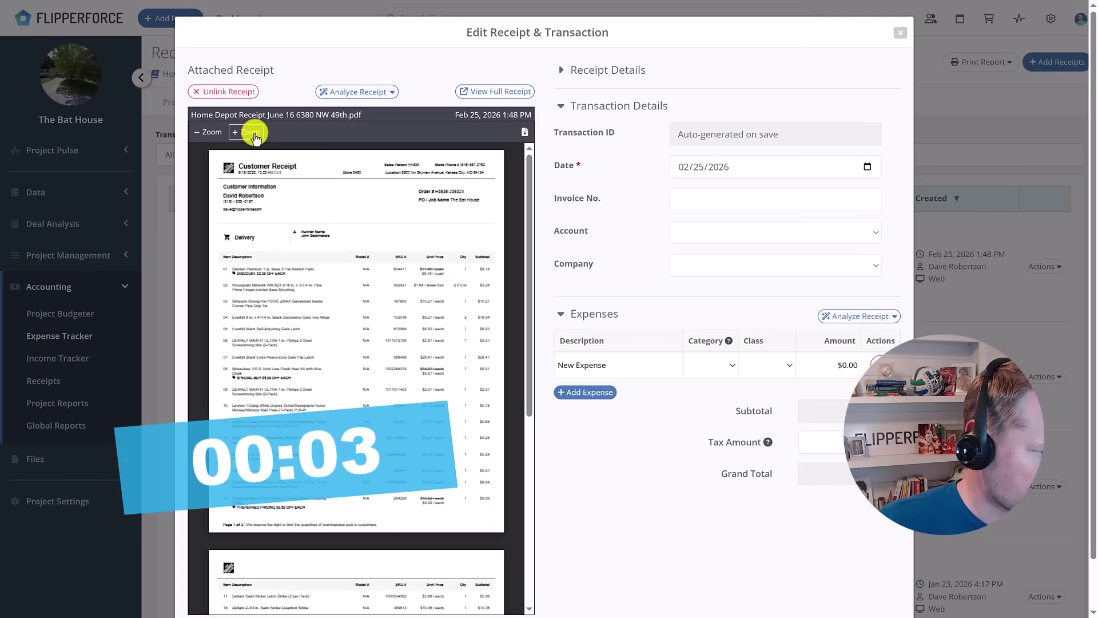
pyautogui.click(254, 133)
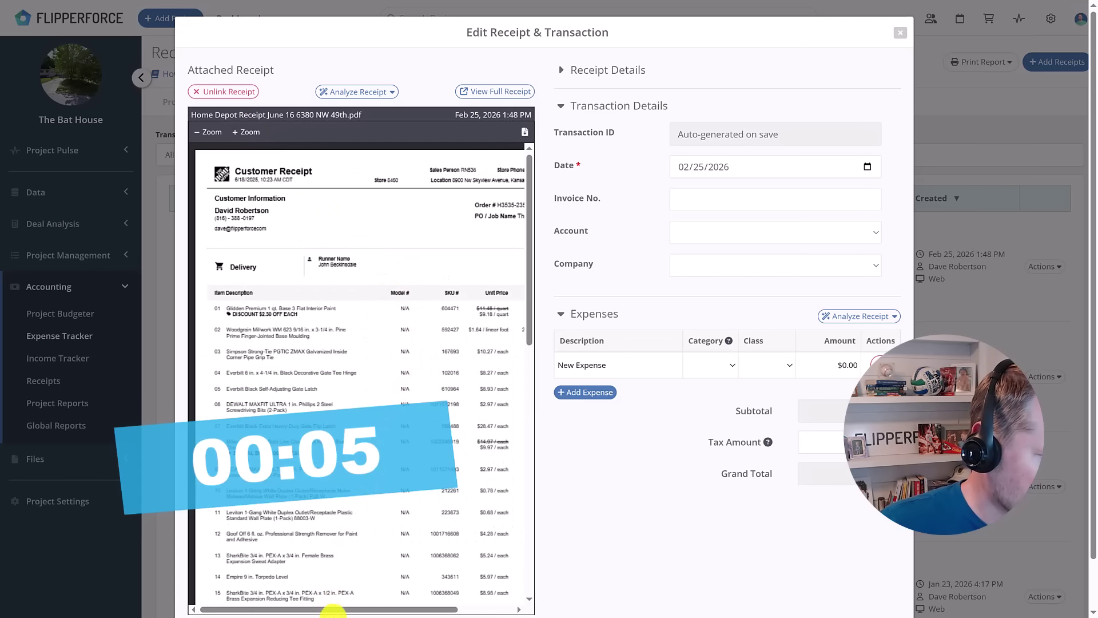
pyautogui.moveTo(332, 610); pyautogui.dragTo(433, 610)
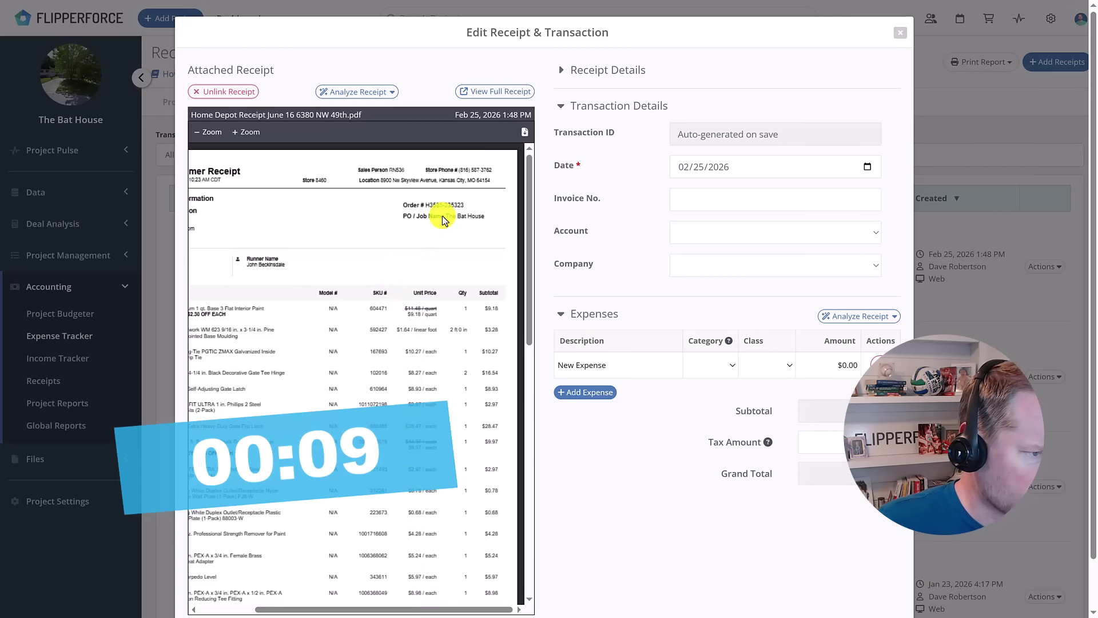
pyautogui.click(719, 200)
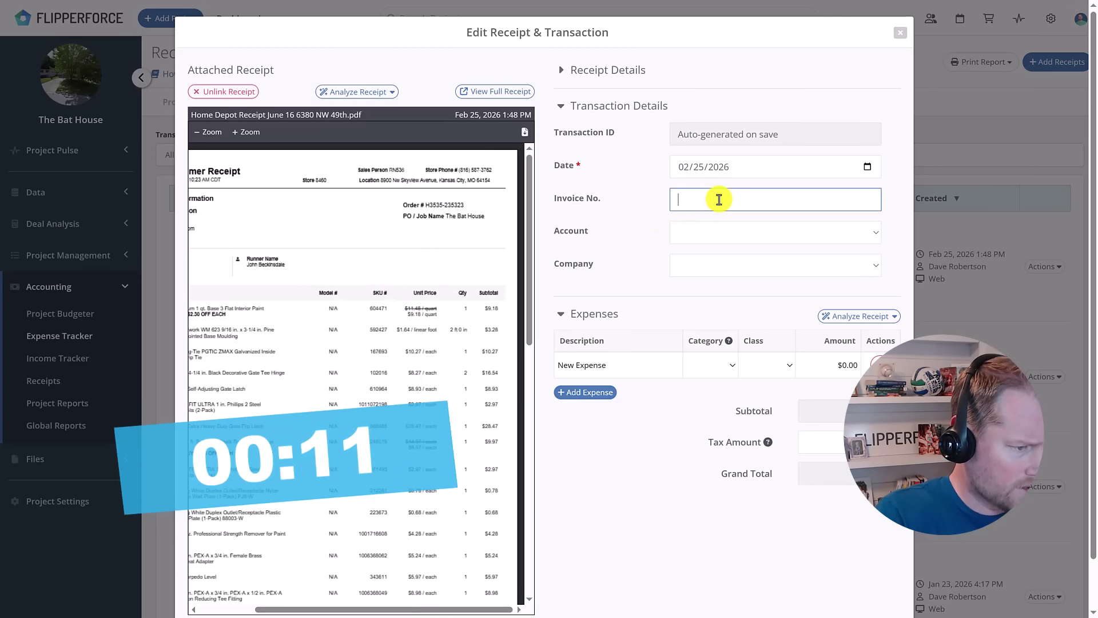
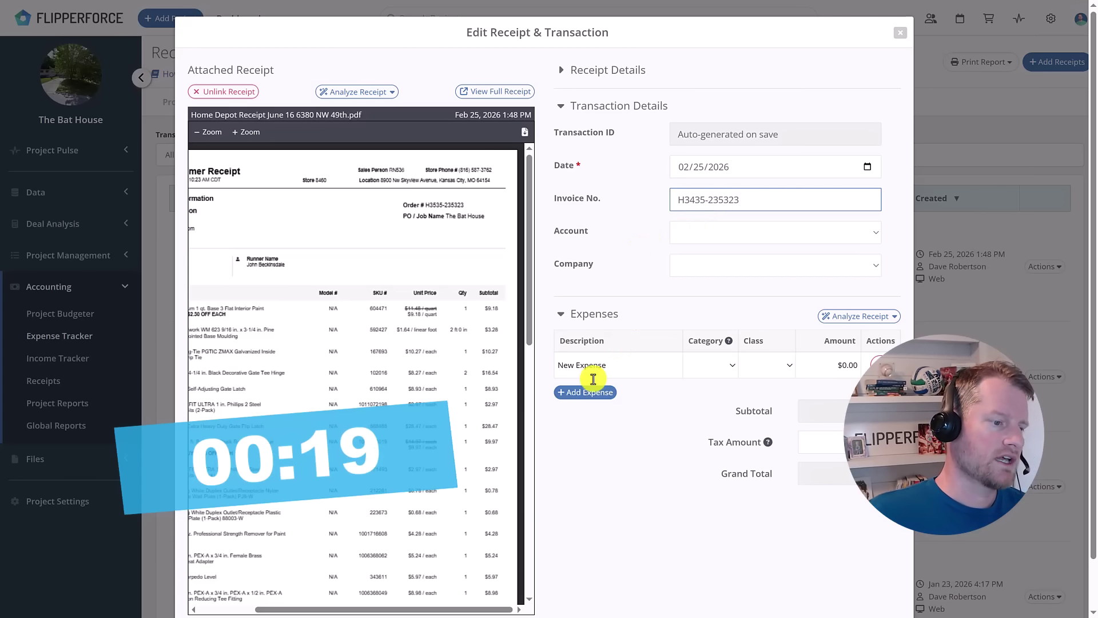
# Charge the transaction to the Visa card account with Home Depot as the company.
pyautogui.click(735, 234)
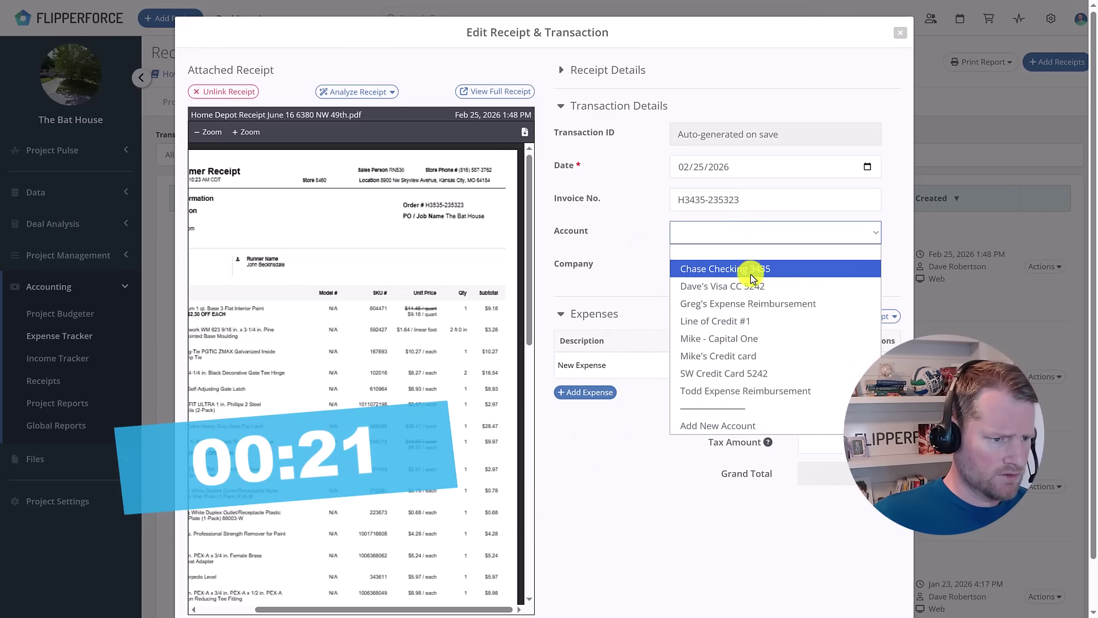
pyautogui.click(764, 287)
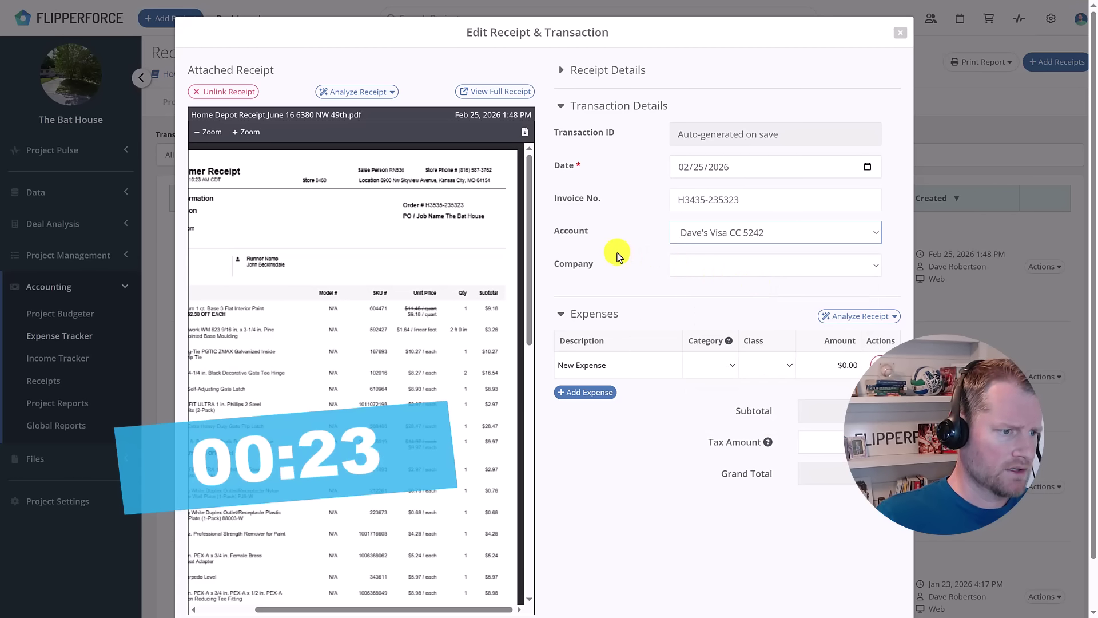
pyautogui.click(707, 267)
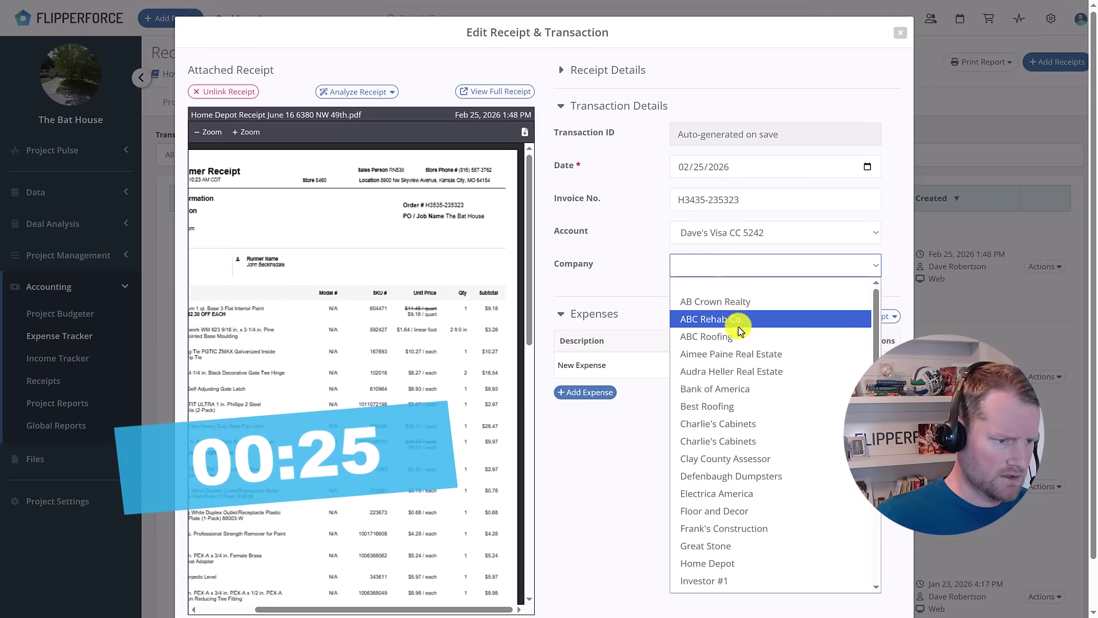
pyautogui.scroll(-3, 749, 343)
pyautogui.press('Escape')
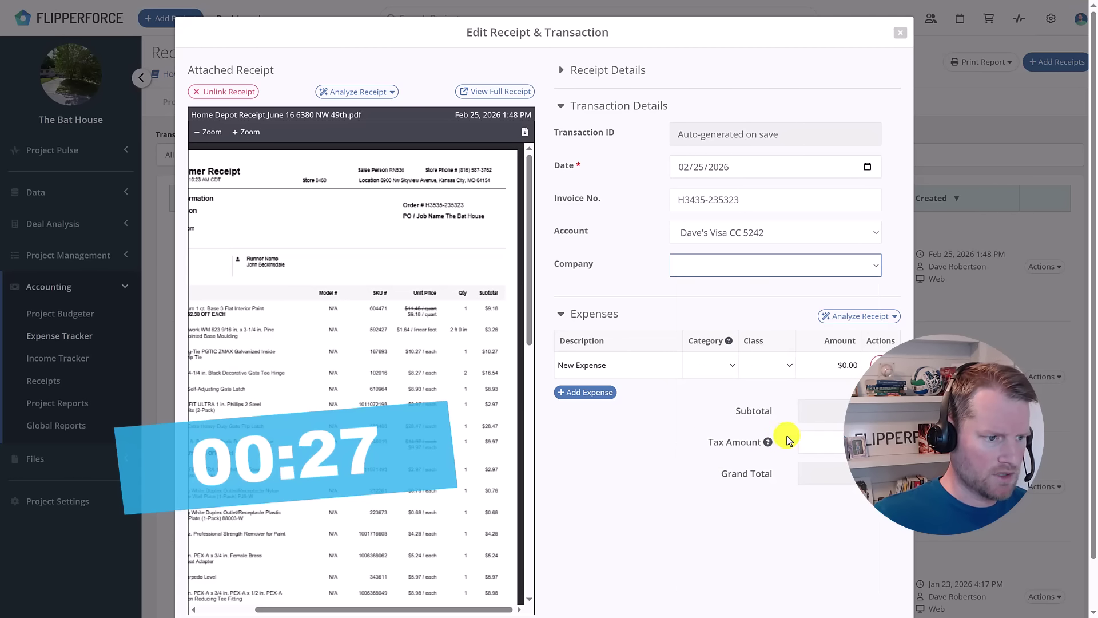
pyautogui.moveTo(503, 609); pyautogui.dragTo(415, 611)
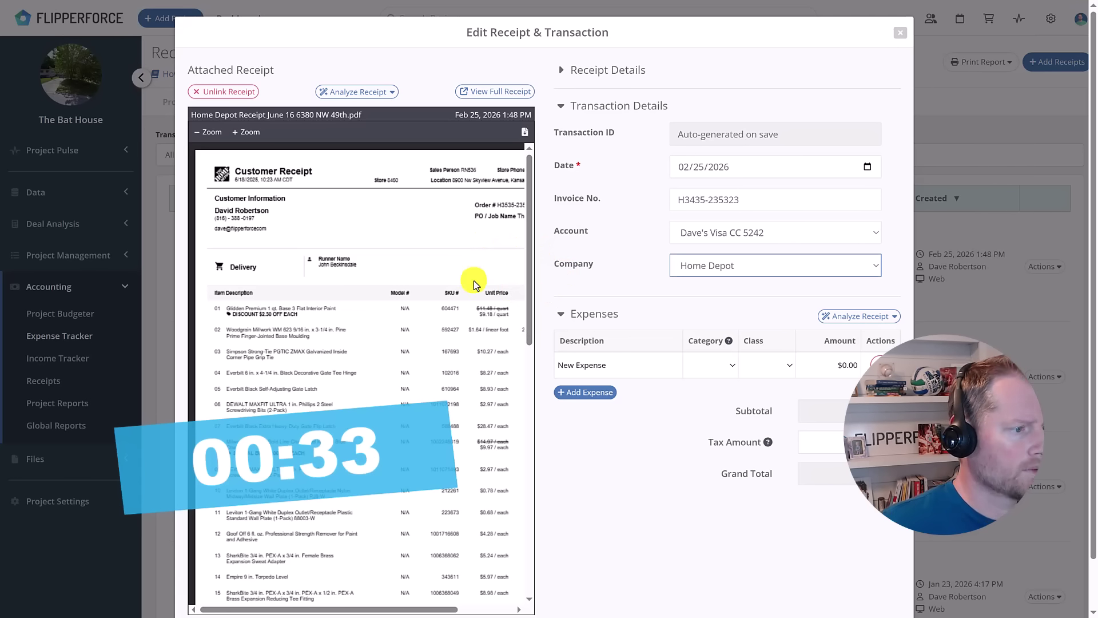
# Set the transaction date to the receipt's purchase date, 06/18/2025.
pyautogui.click(694, 175)
pyautogui.write('06/')
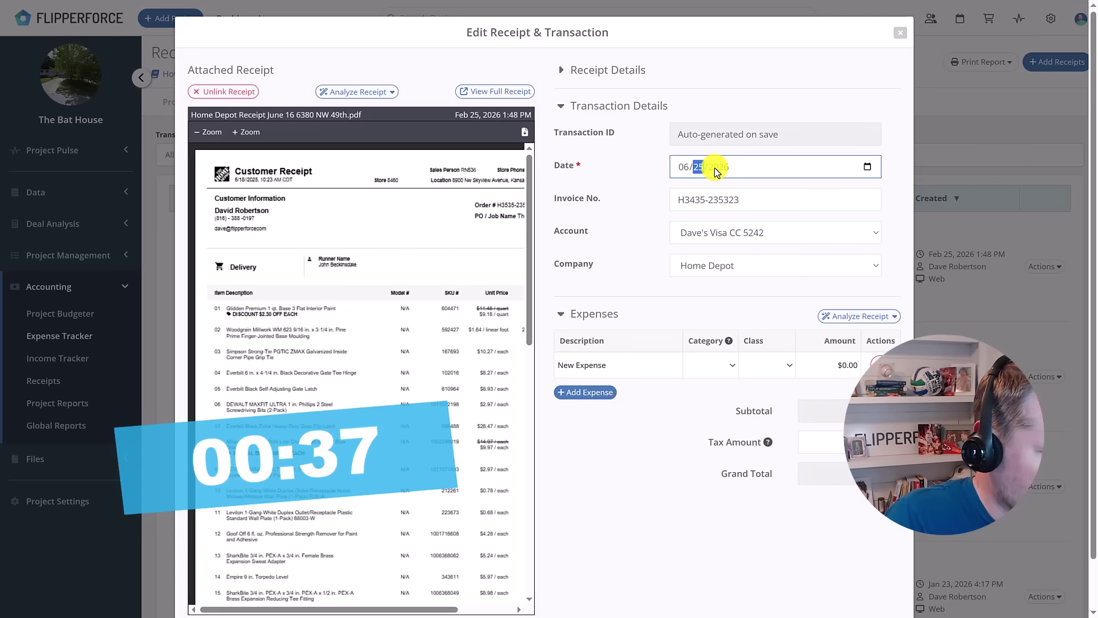
pyautogui.write('18/000')
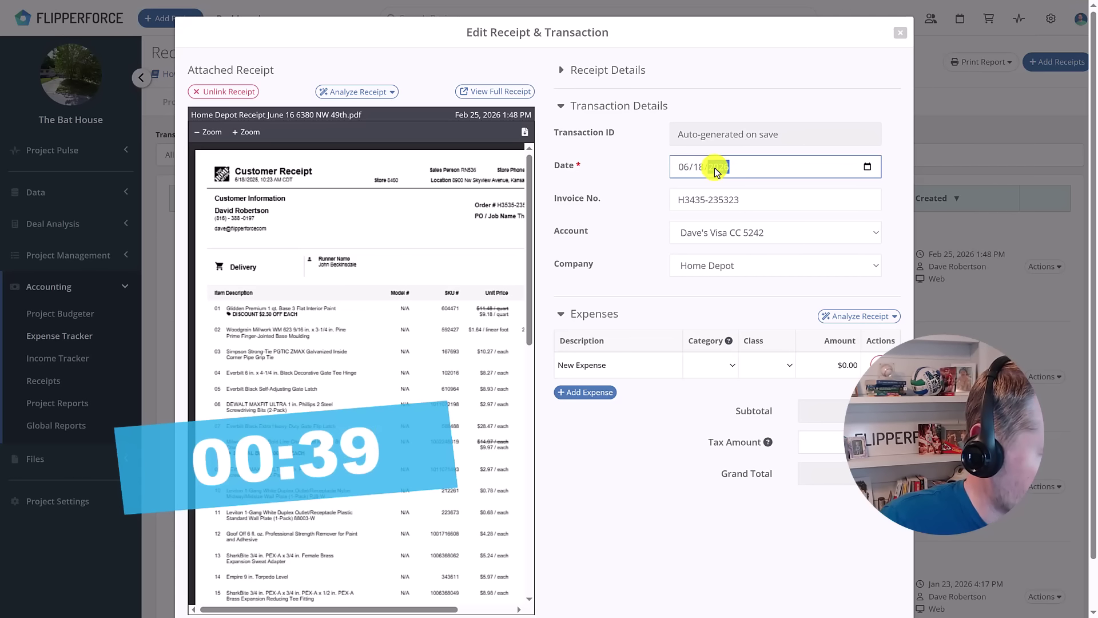
pyautogui.write('2')
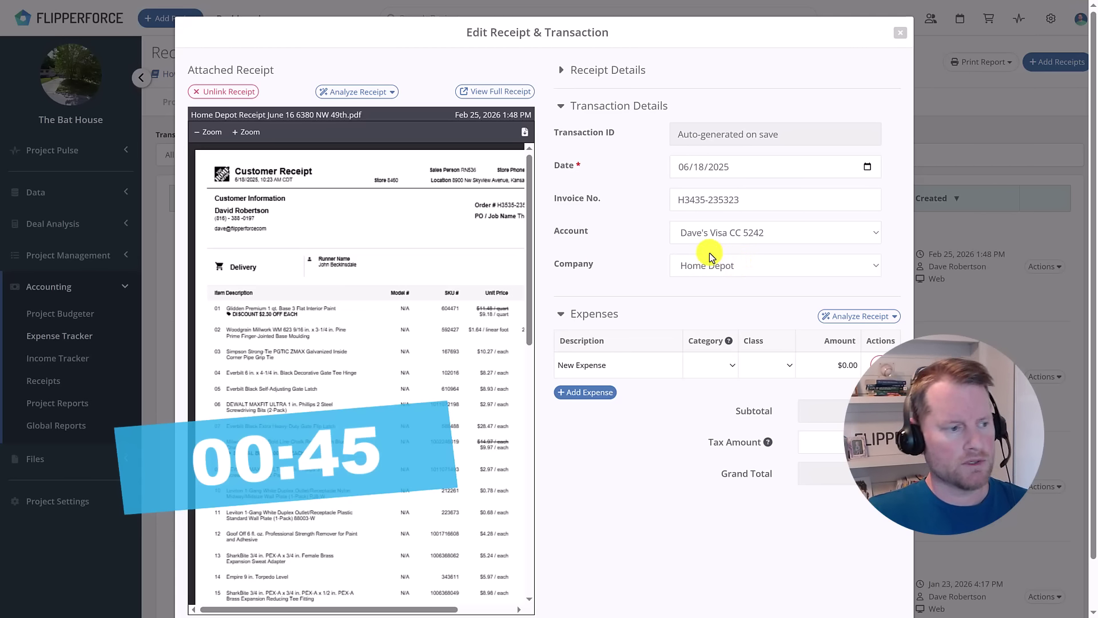
pyautogui.scroll(-3, 321, 288)
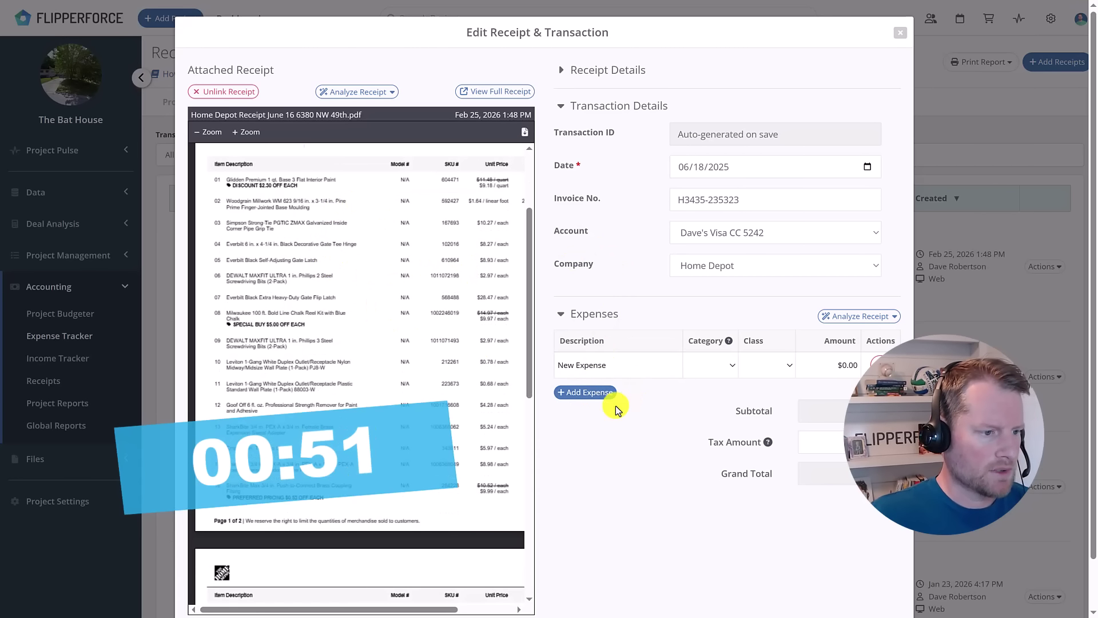
# Add blank expense lines until the Expenses table has fifteen rows.
pyautogui.click(589, 393)
pyautogui.click(592, 418)
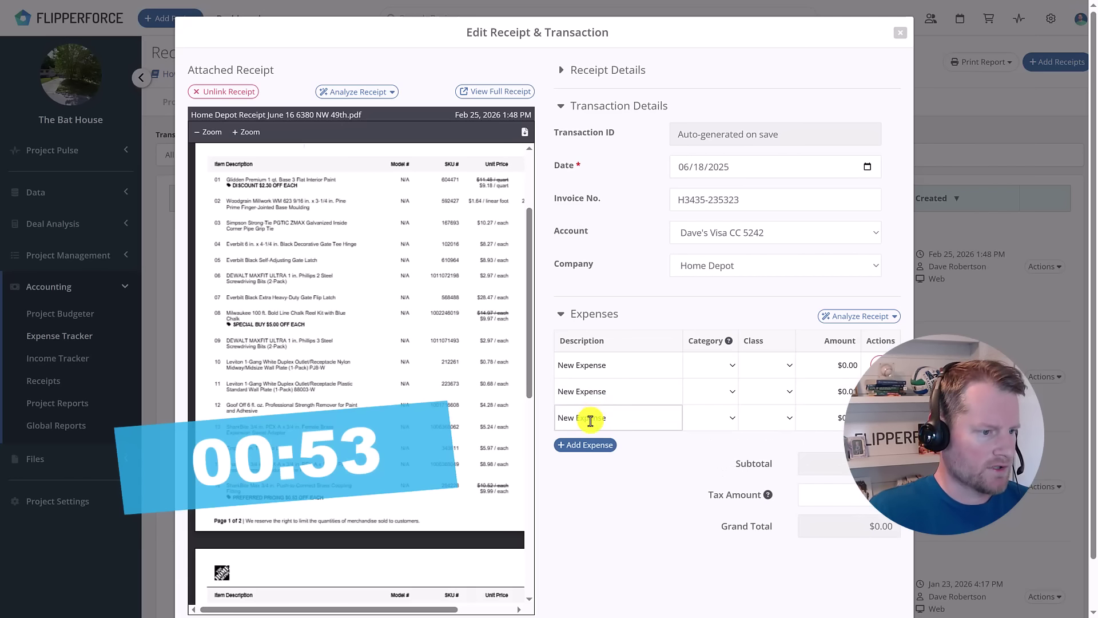
pyautogui.click(600, 446)
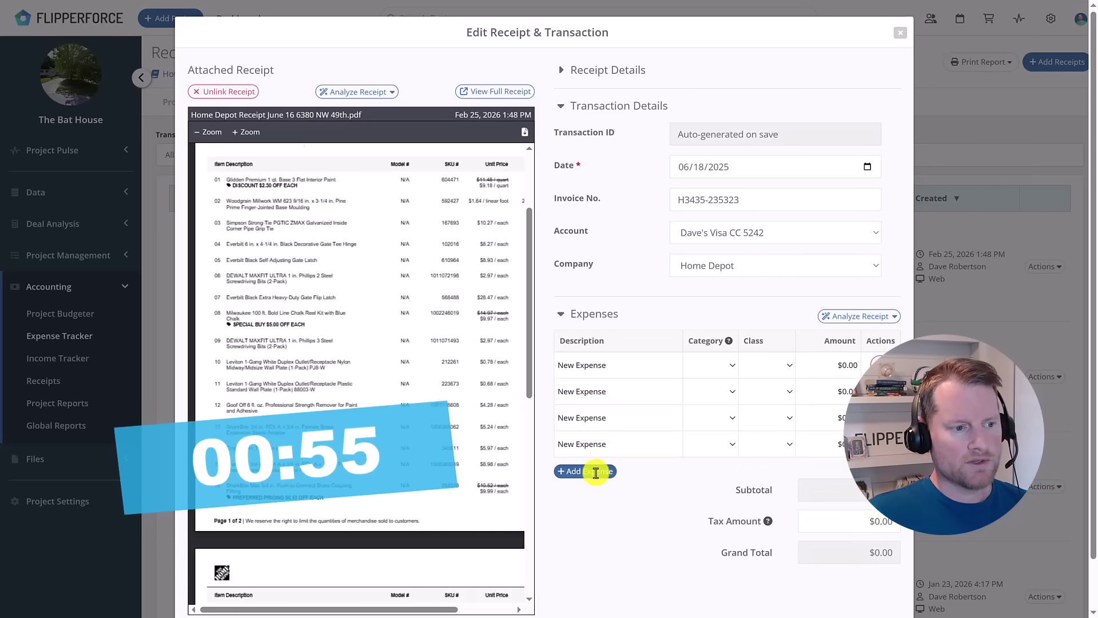
pyautogui.click(595, 471)
pyautogui.scroll(-1, 630, 449)
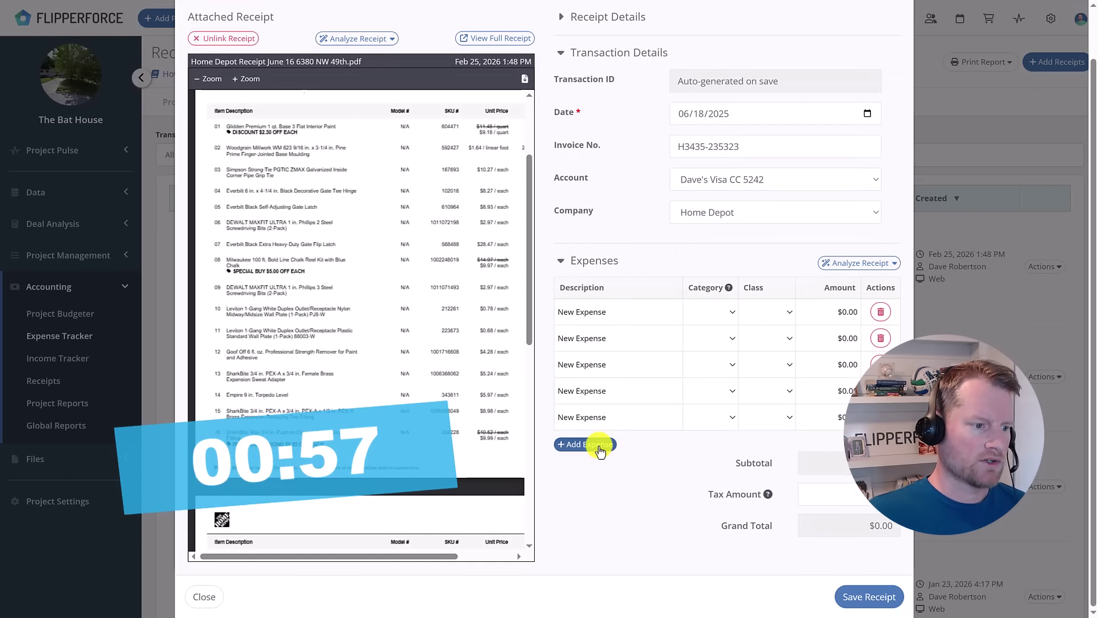
pyautogui.click(601, 445)
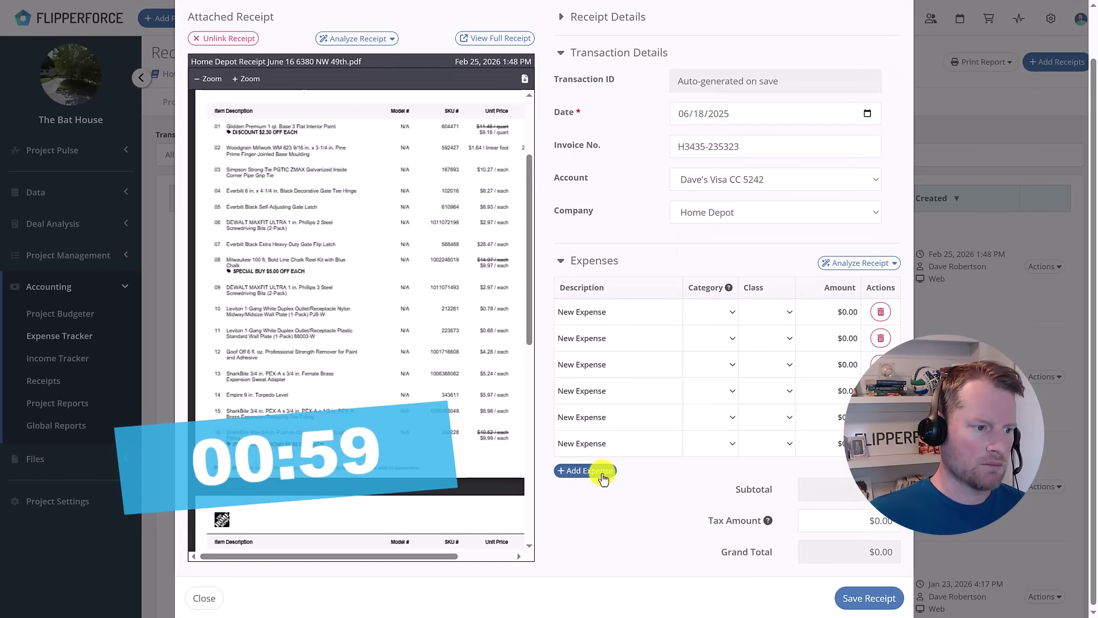
pyautogui.click(605, 471)
pyautogui.click(603, 496)
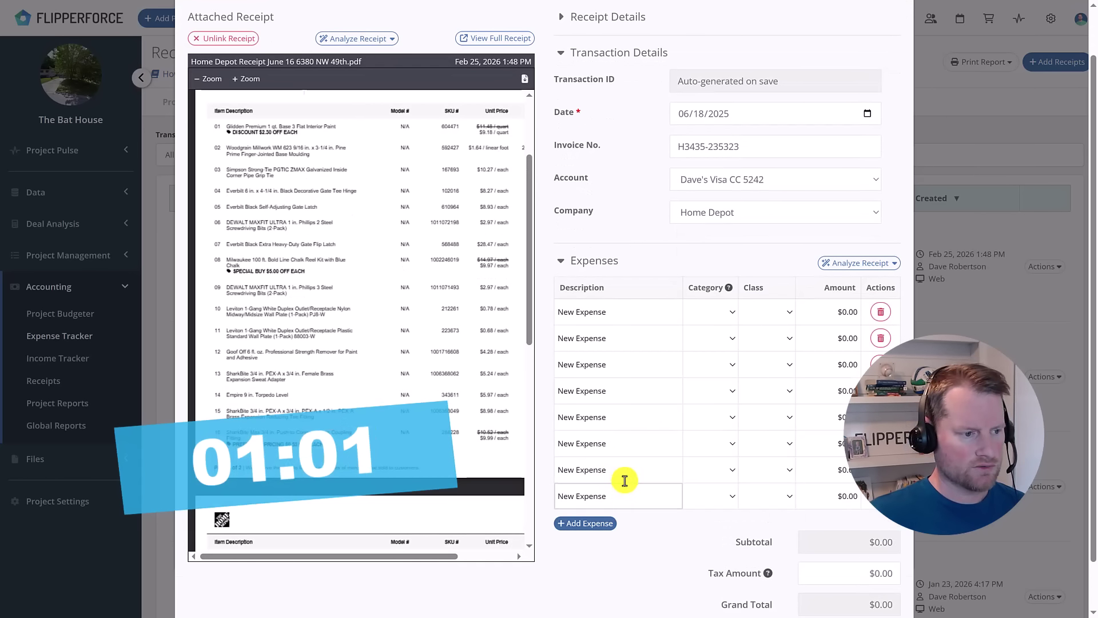
pyautogui.scroll(-1, 612, 477)
pyautogui.click(598, 478)
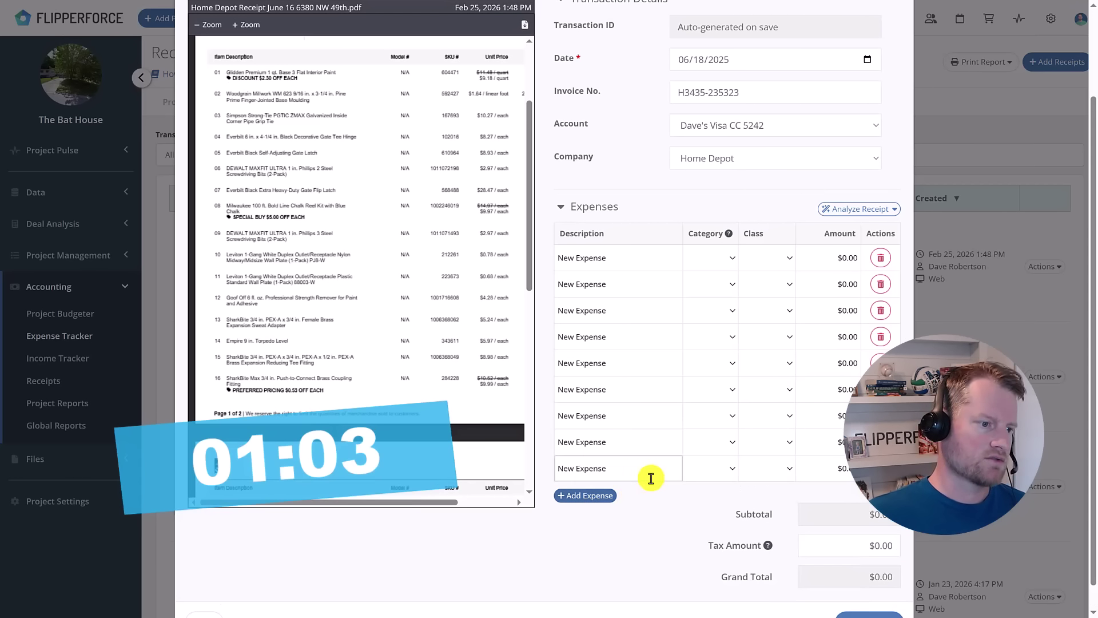
pyautogui.click(605, 493)
pyautogui.scroll(-1, 611, 506)
pyautogui.click(599, 469)
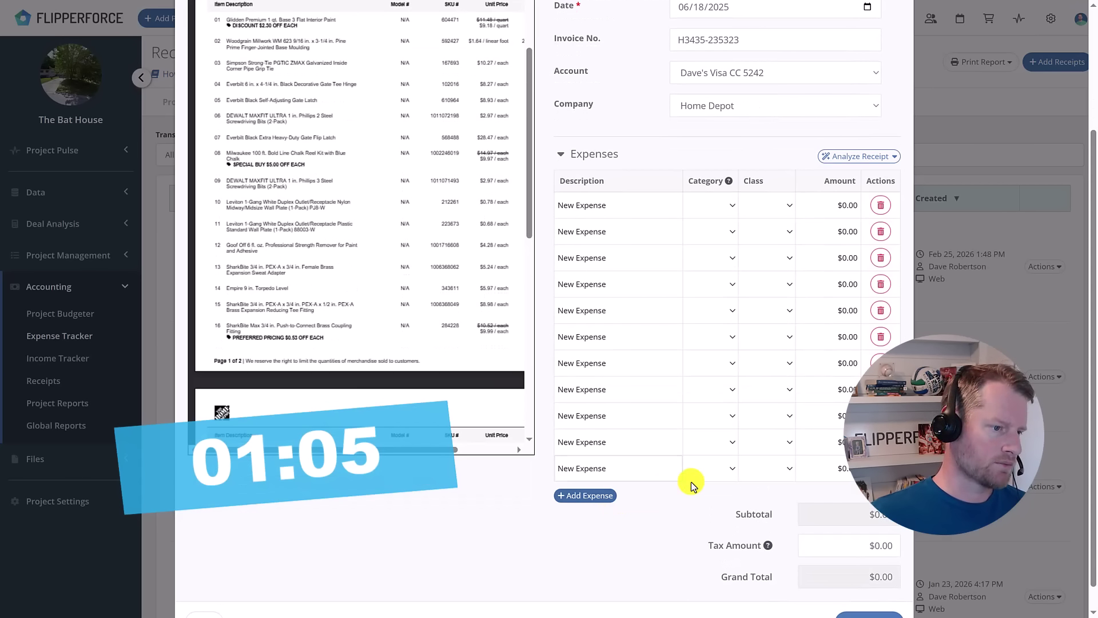
pyautogui.click(608, 497)
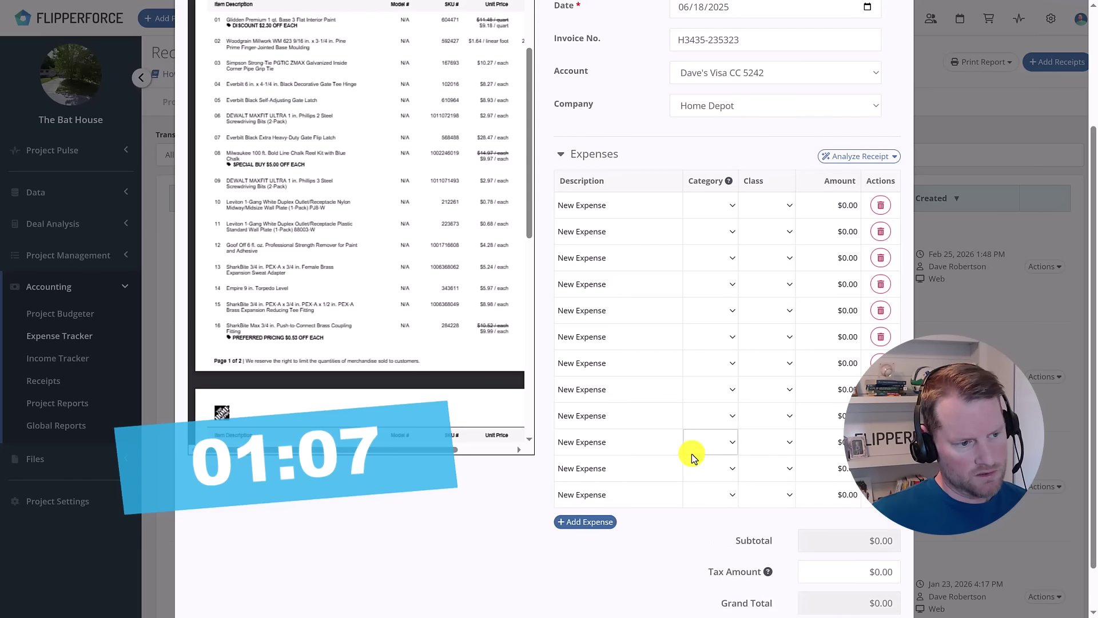
pyautogui.click(600, 523)
pyautogui.click(602, 548)
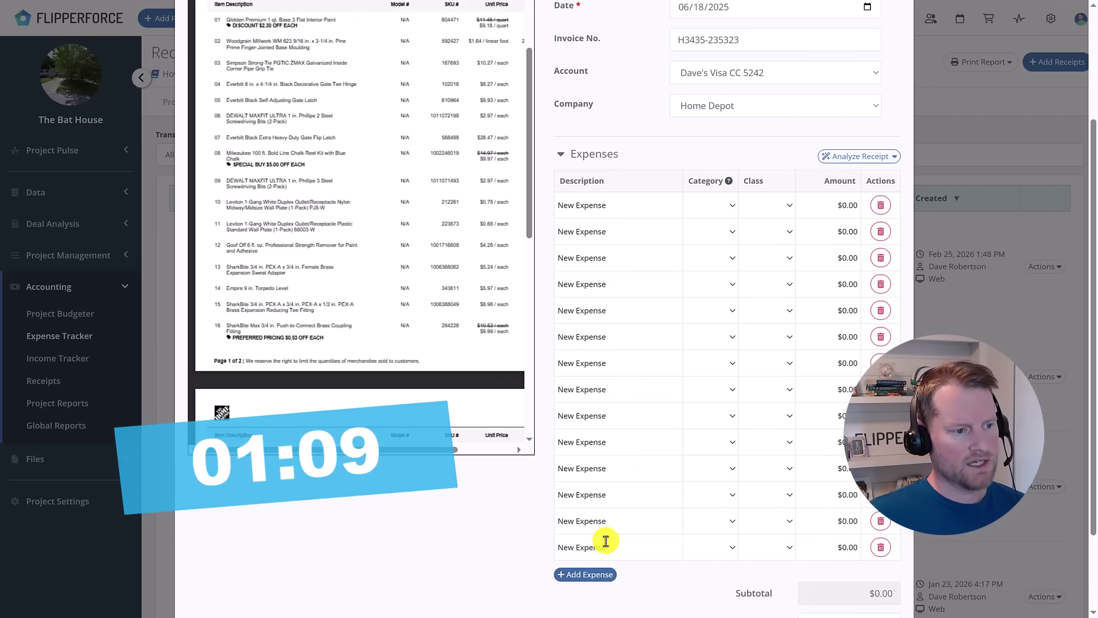
pyautogui.click(605, 577)
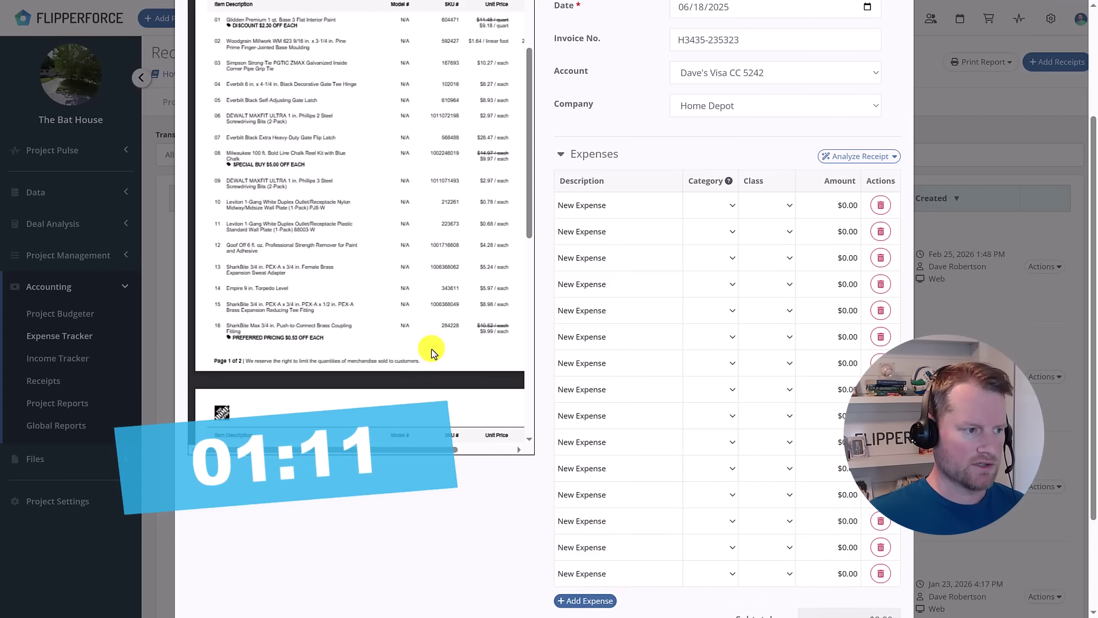
# Add four more blank expense lines to reach nineteen, then scroll back up the list.
pyautogui.scroll(-2, 410, 282)
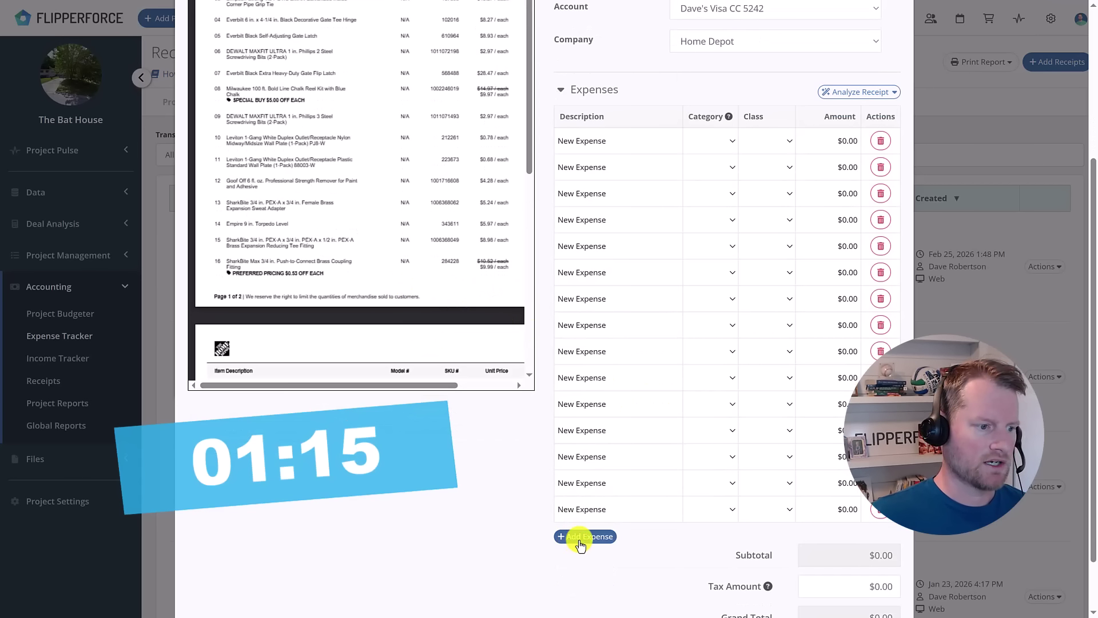
pyautogui.click(579, 537)
pyautogui.click(593, 567)
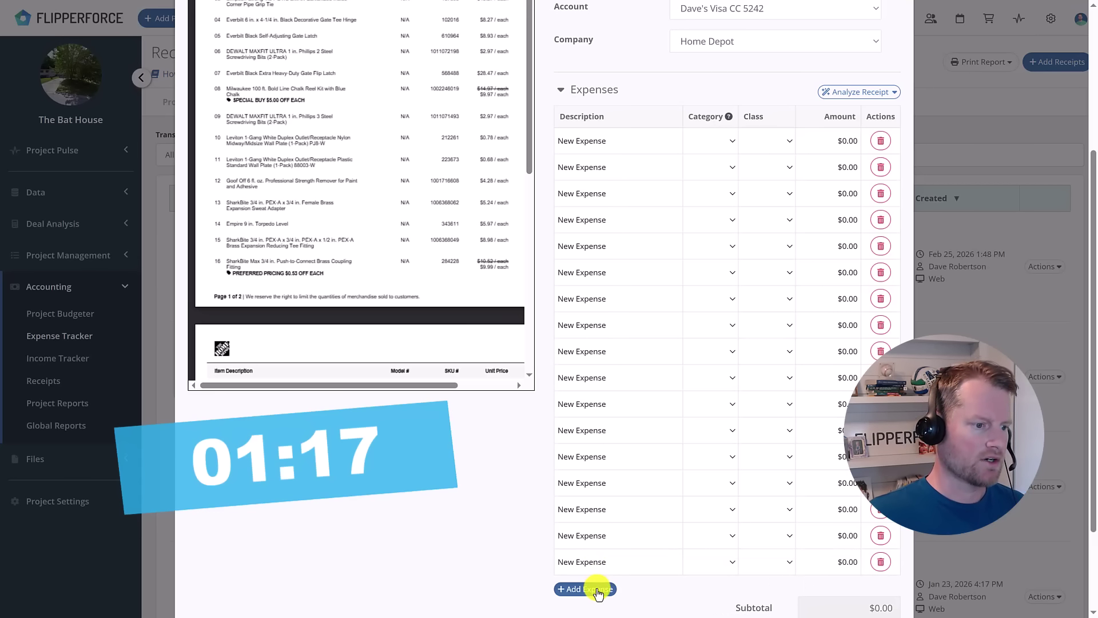
pyautogui.click(601, 588)
pyautogui.scroll(-2, 658, 509)
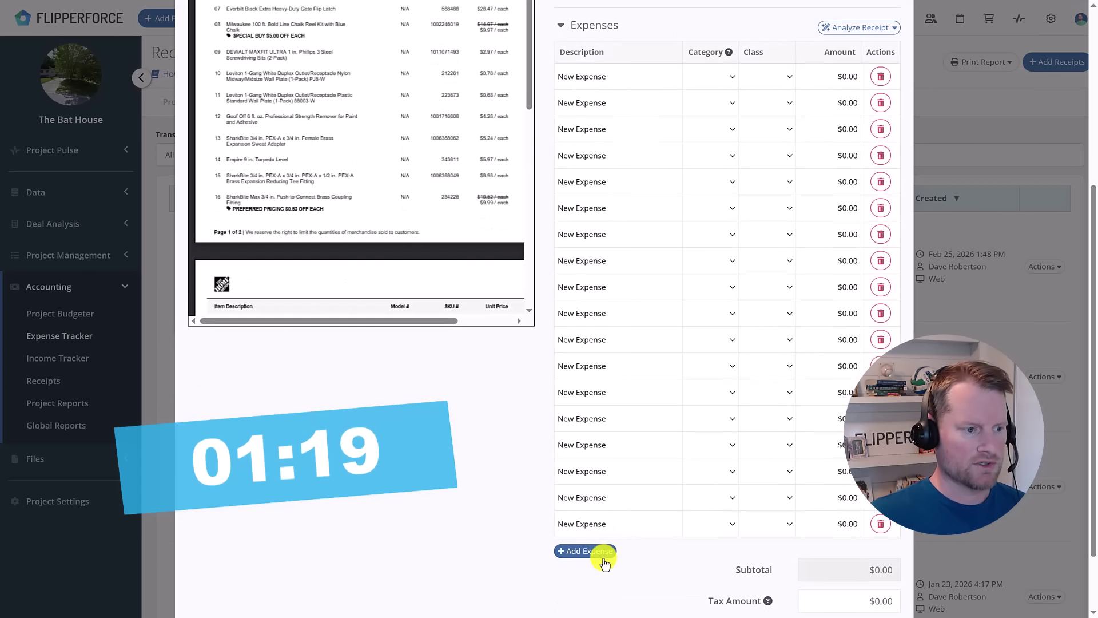
pyautogui.click(605, 554)
pyautogui.scroll(2, 686, 409)
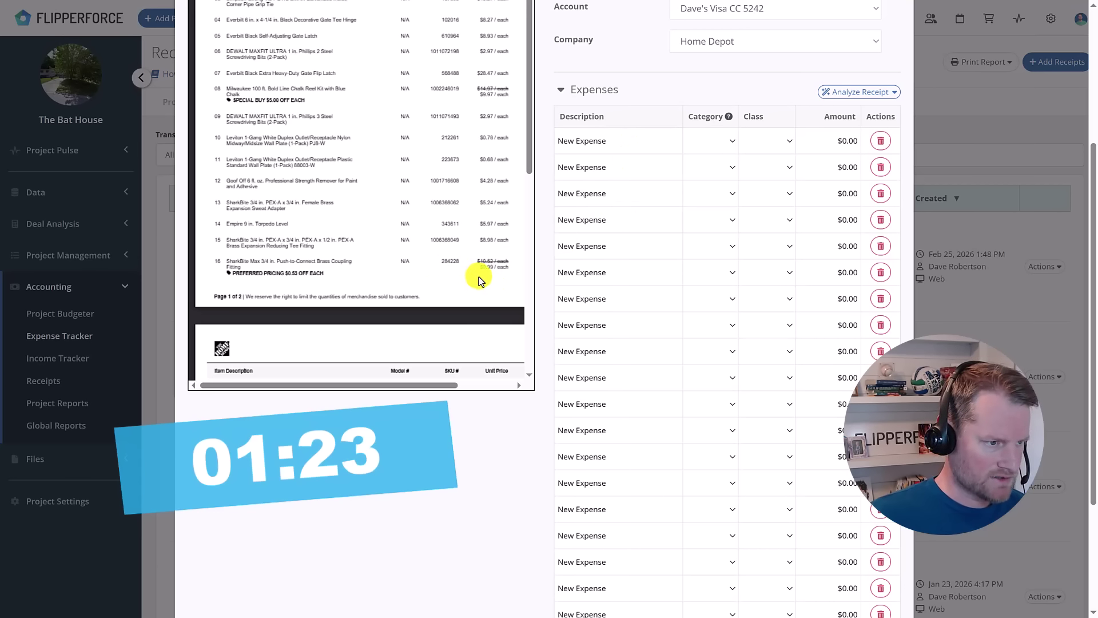
pyautogui.scroll(3, 475, 275)
pyautogui.scroll(4, 702, 300)
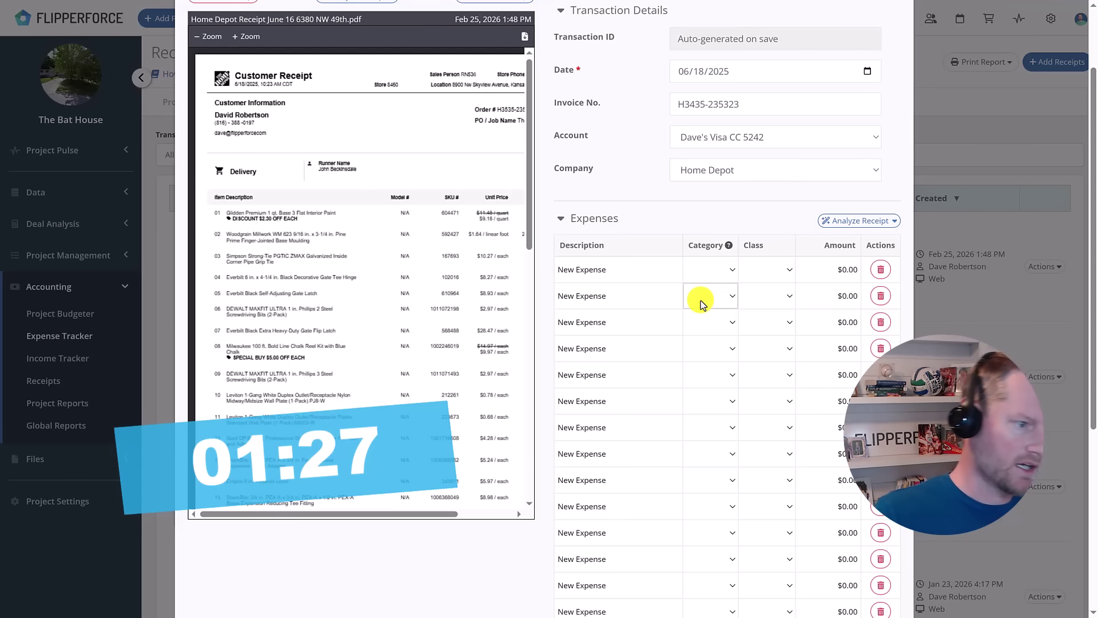
pyautogui.scroll(-2, 702, 313)
pyautogui.scroll(-4, 702, 314)
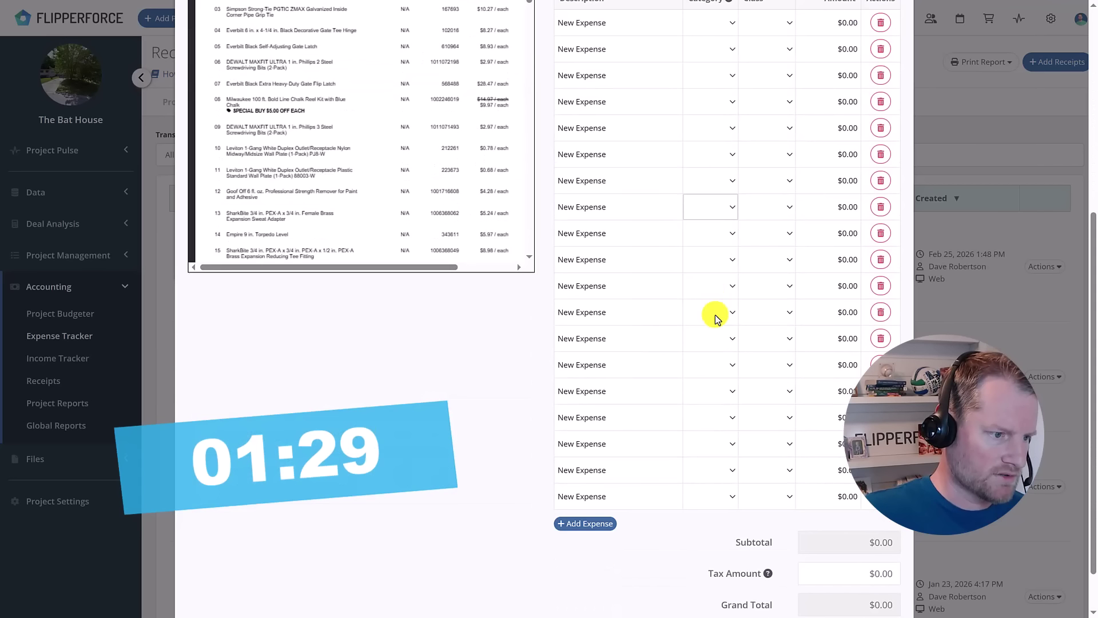
pyautogui.scroll(1, 708, 382)
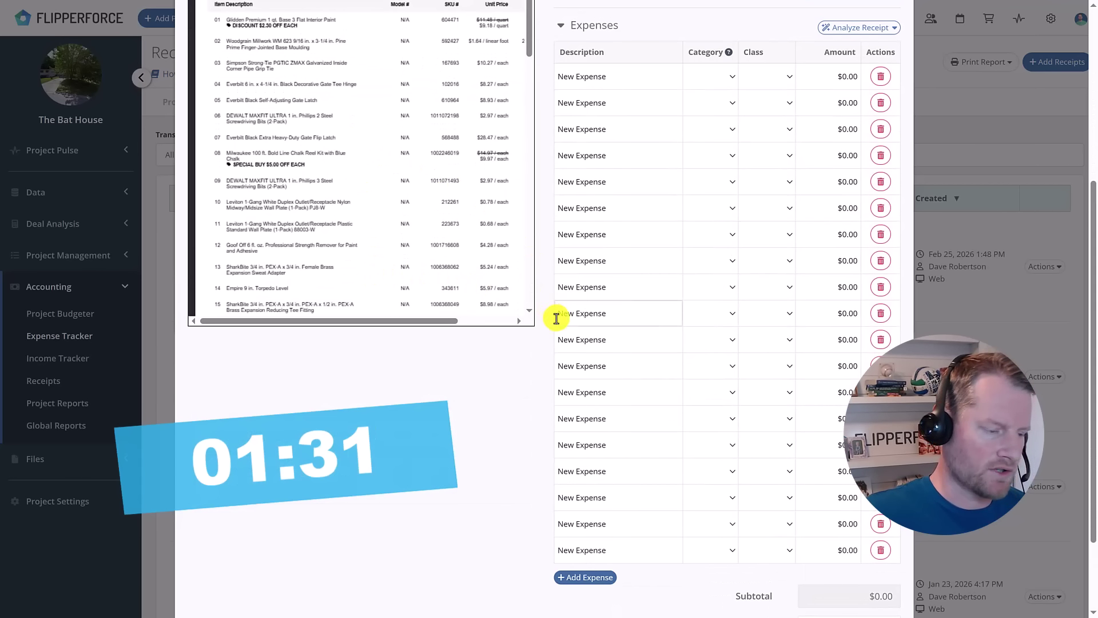
pyautogui.scroll(5, 649, 395)
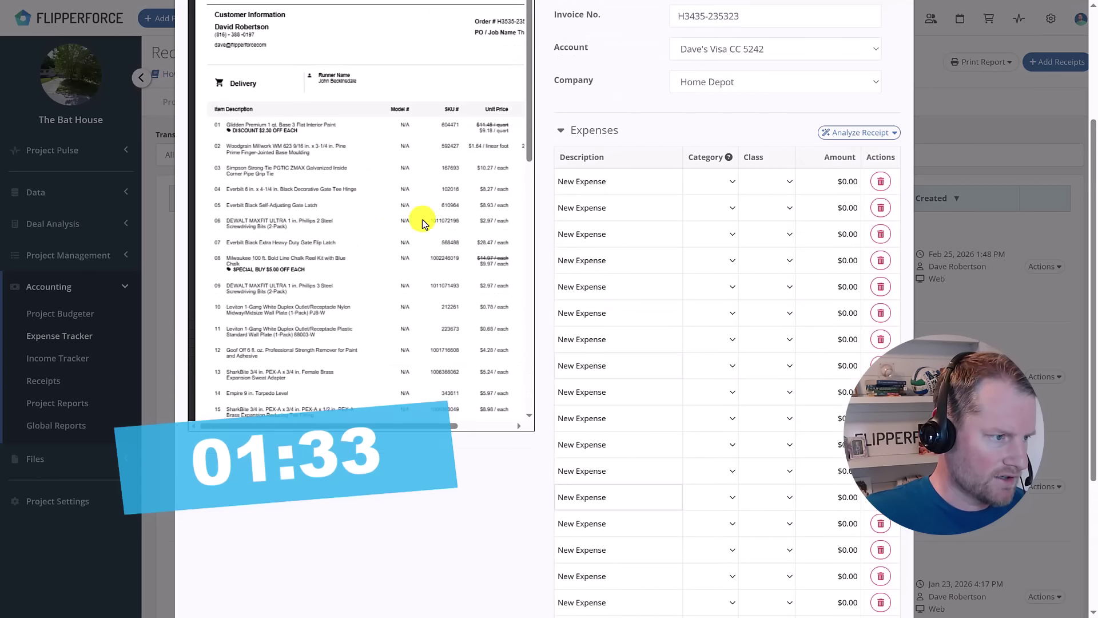
# Describe the first expense line as Glidden paint, category Interior Painting, class Material.
pyautogui.scroll(-3, 622, 169)
pyautogui.click(632, 143)
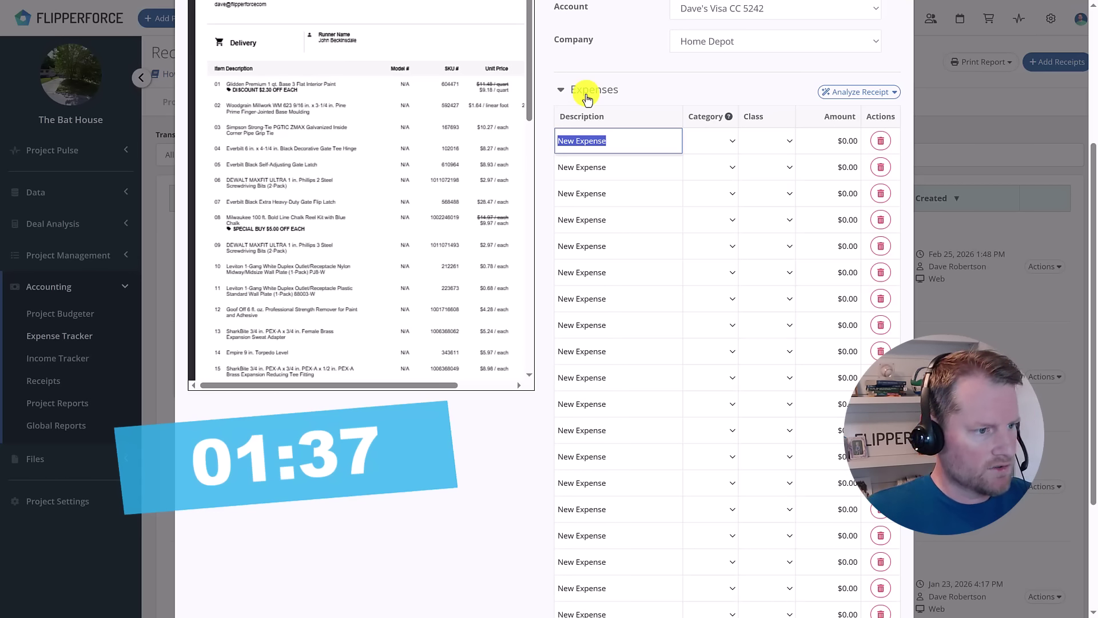
pyautogui.write('Glidde')
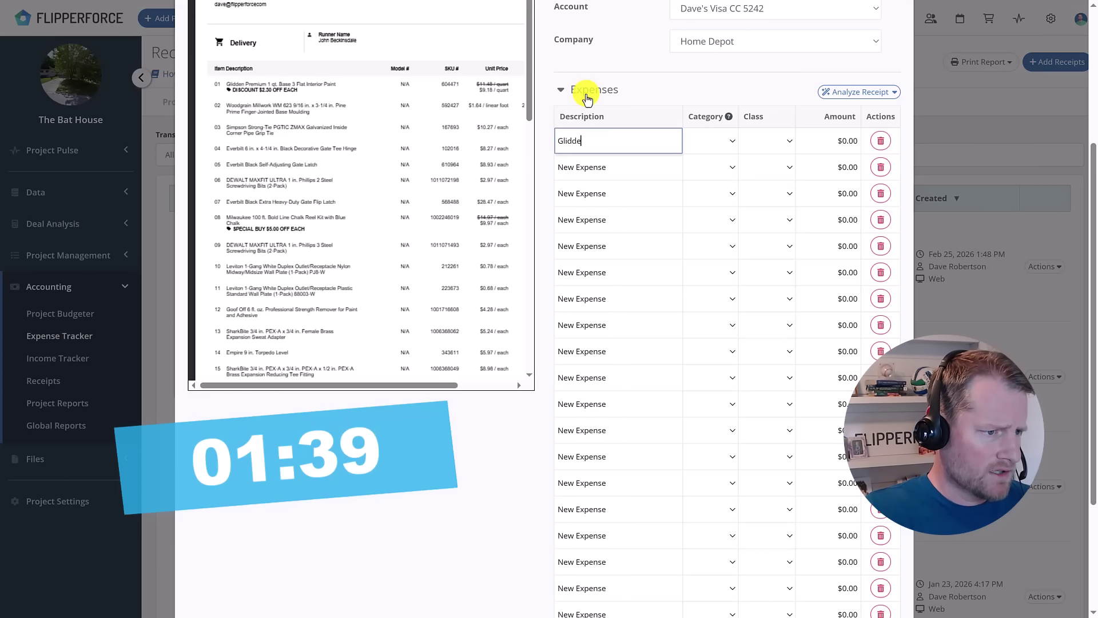
pyautogui.write('n paint')
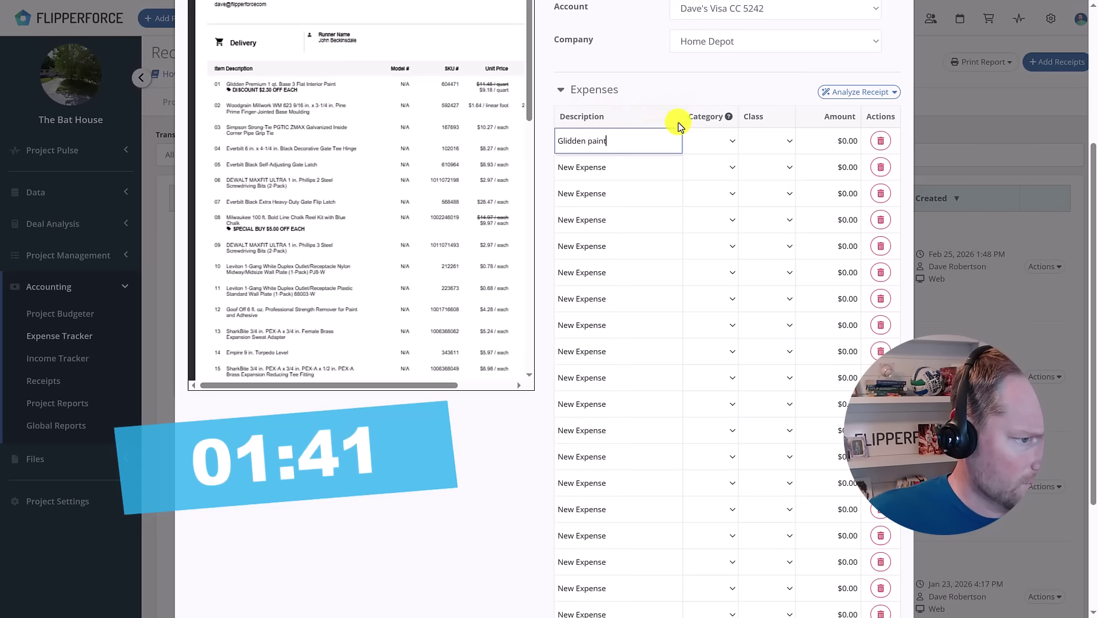
pyautogui.press('Tab')
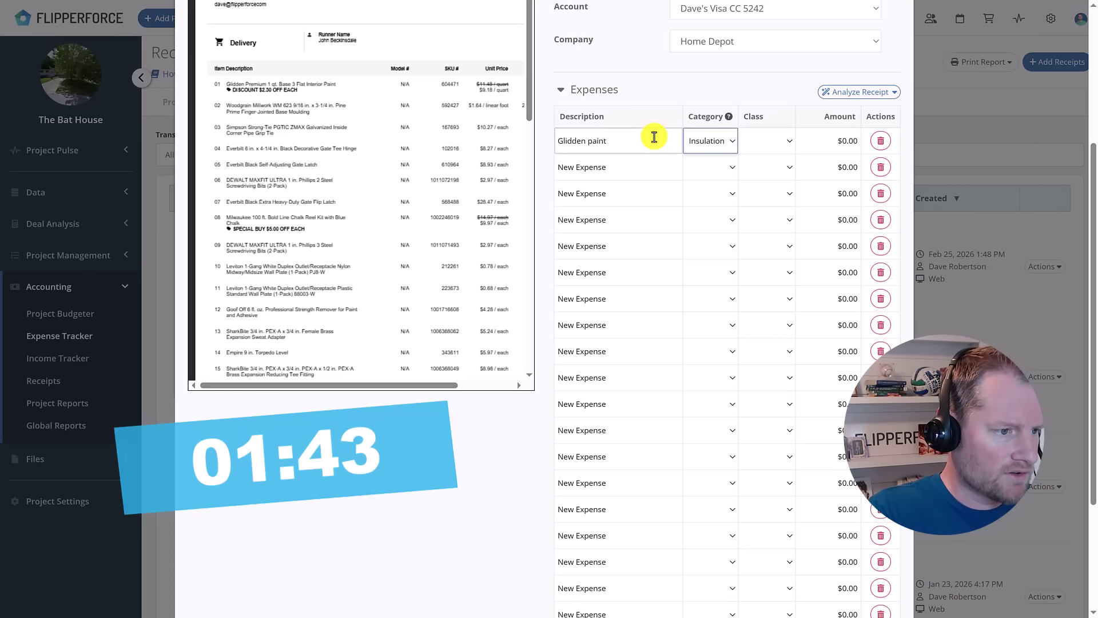
pyautogui.click(731, 143)
pyautogui.scroll(-3, 767, 366)
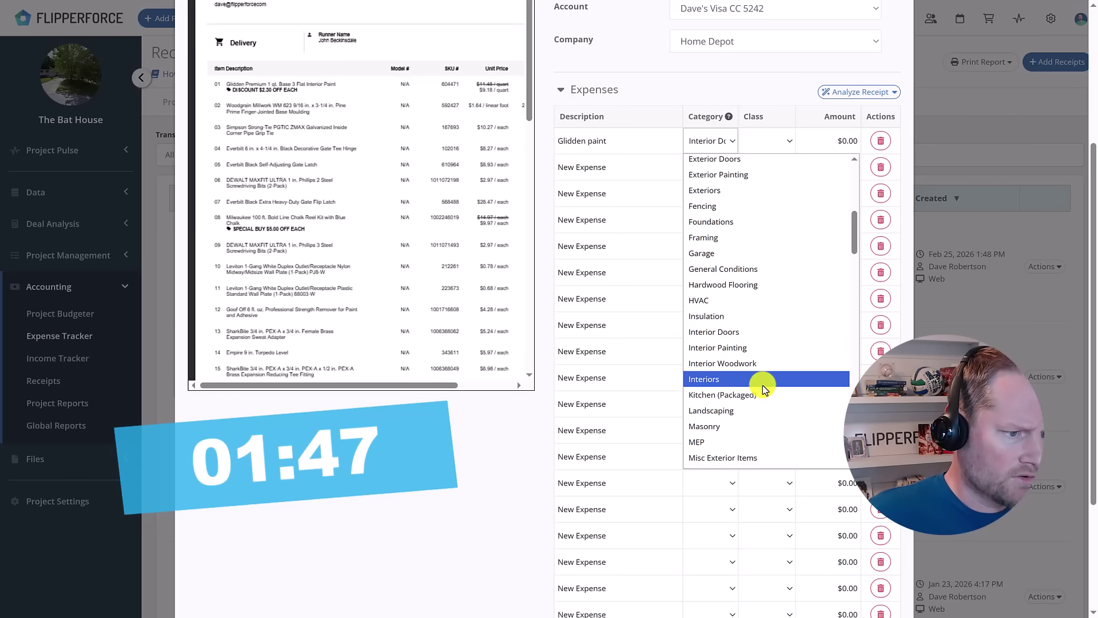
pyautogui.click(756, 347)
pyautogui.click(782, 142)
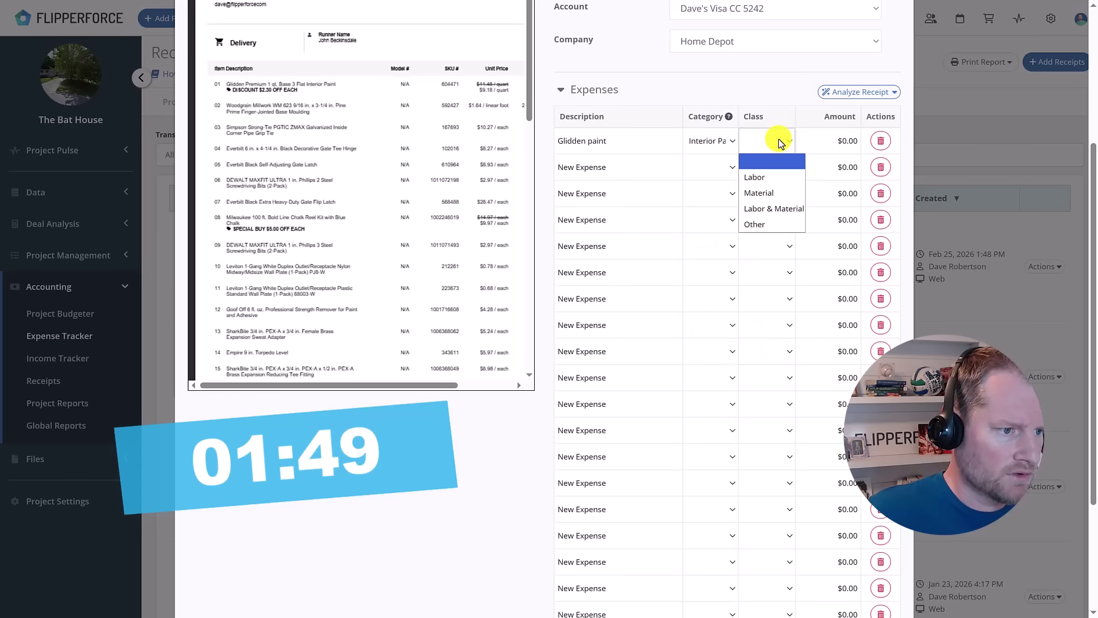
pyautogui.click(779, 192)
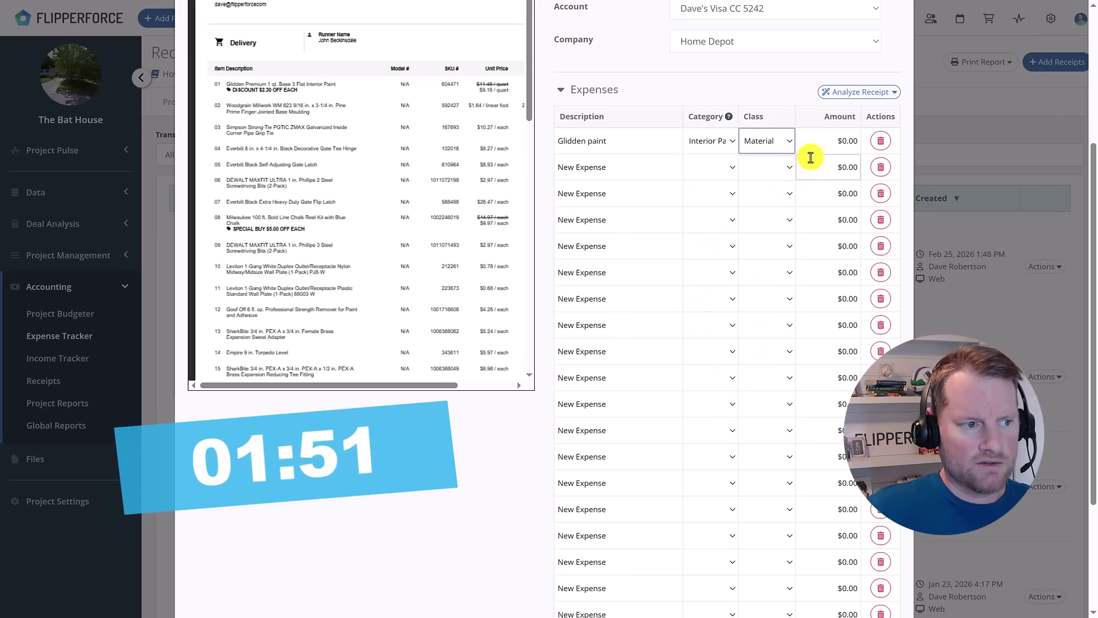
# Enter $9.18 as the Glidden paint line's amount.
pyautogui.click(821, 141)
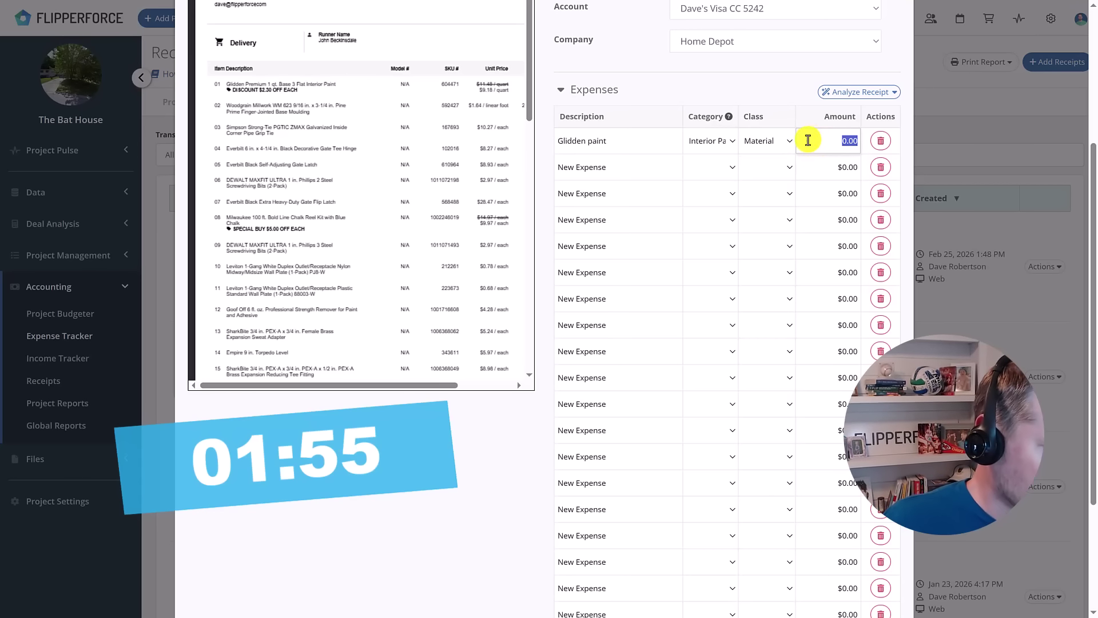
pyautogui.moveTo(432, 385); pyautogui.dragTo(517, 395)
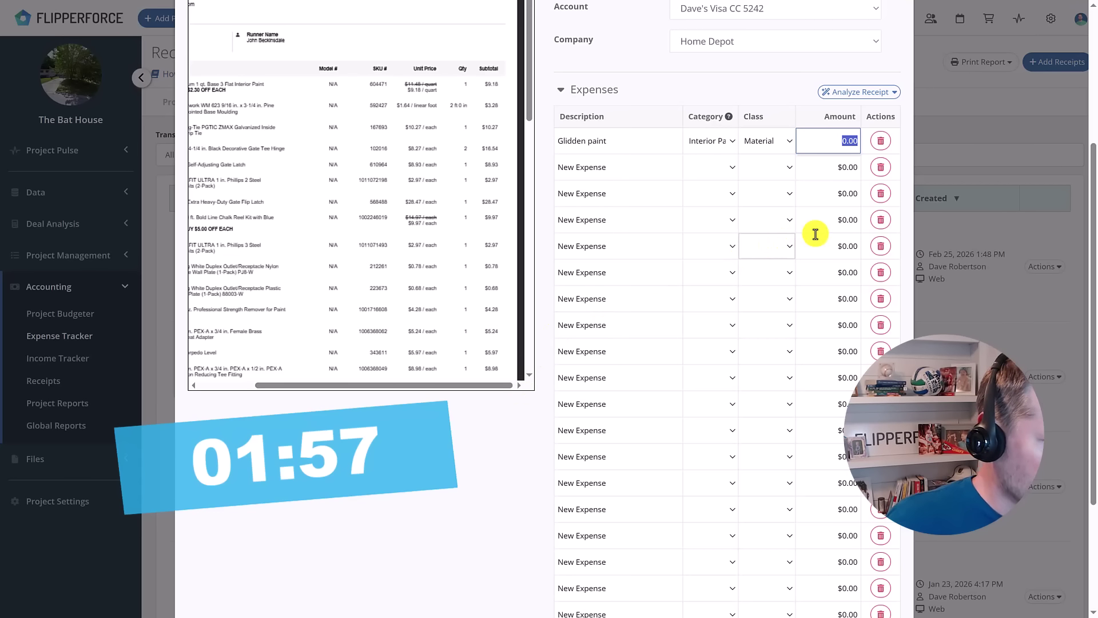
pyautogui.write('.18')
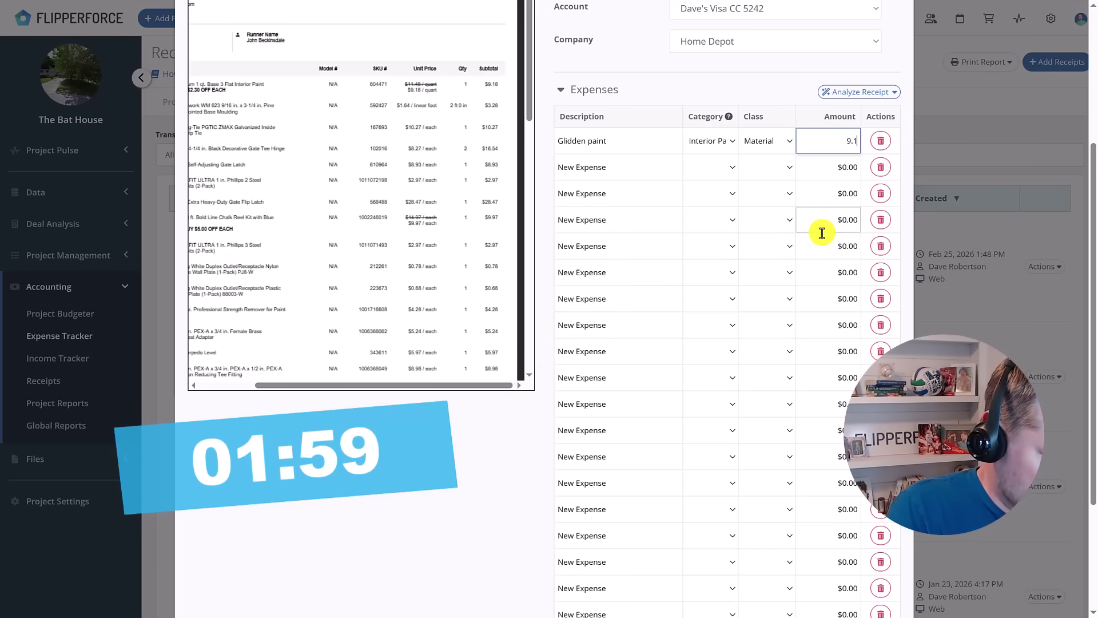
pyautogui.click(734, 83)
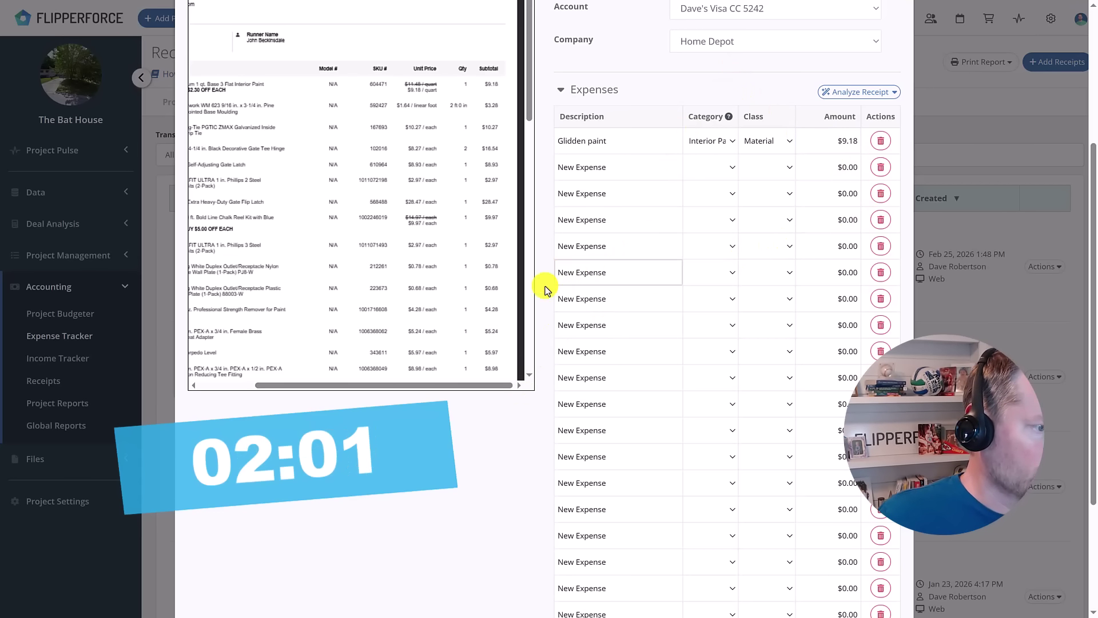
pyautogui.moveTo(483, 384); pyautogui.dragTo(427, 387)
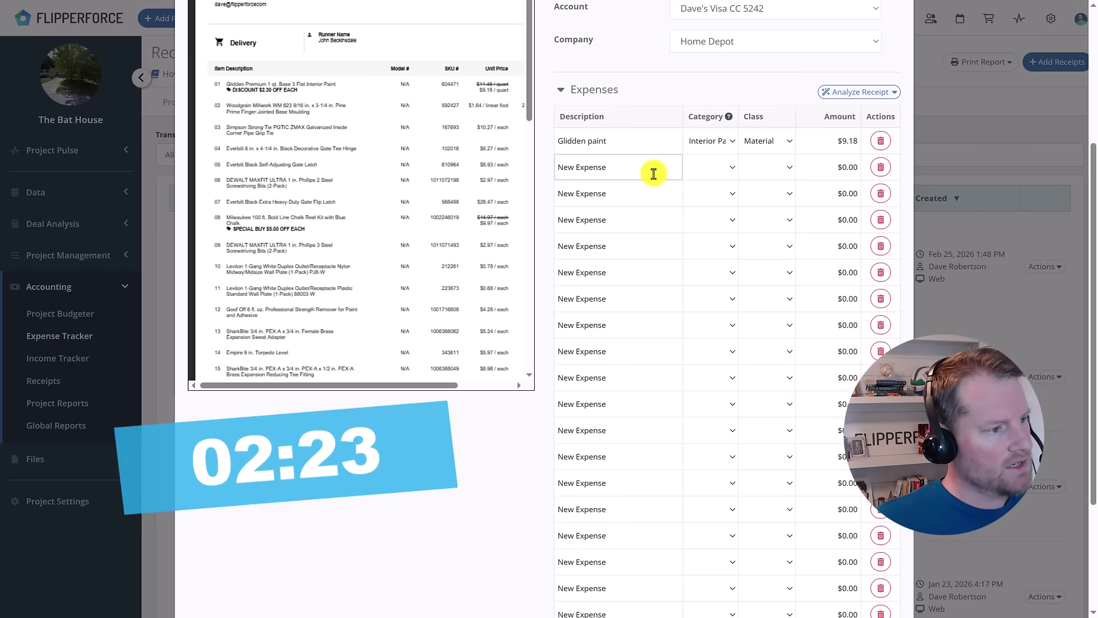
pyautogui.click(658, 173)
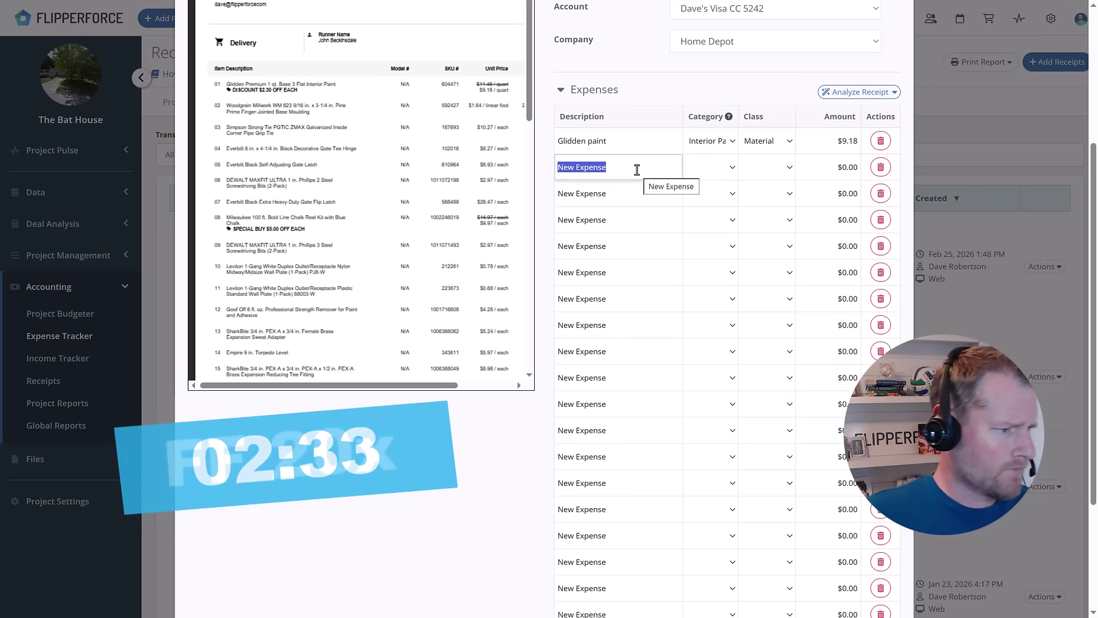
# Enter descriptions Woodgrain millwork, Simpson ties, gate hinge, gate latches, Dewalt screw bits and drill bits.
pyautogui.write('Woodgrain millwork')
pyautogui.click(607, 194)
pyautogui.write('Simpson ties')
pyautogui.click(615, 214)
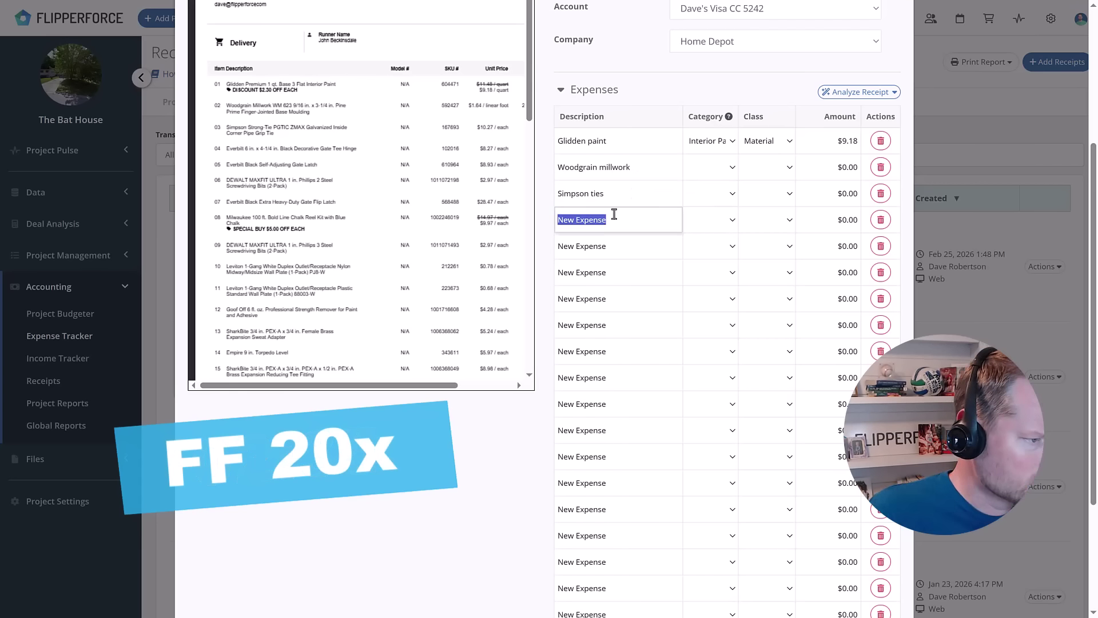
pyautogui.write('Black decorative gate hinge')
pyautogui.click(623, 246)
pyautogui.write('Gate latch')
pyautogui.click(629, 272)
pyautogui.write('Dewalt screw bits')
pyautogui.click(642, 297)
pyautogui.write('Gate latch')
pyautogui.click(637, 324)
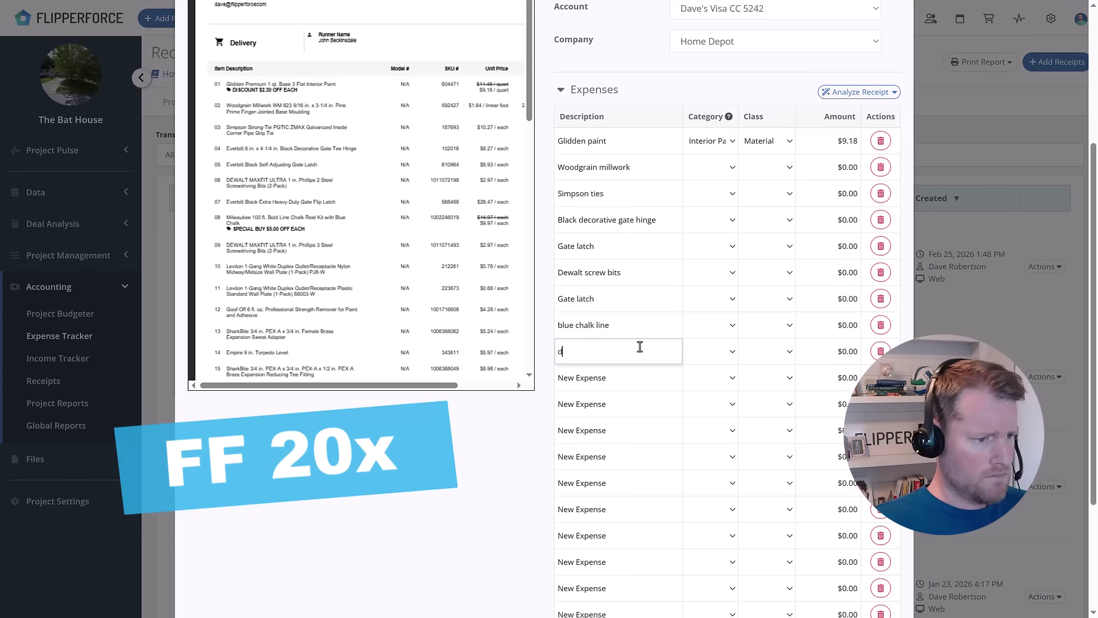
pyautogui.write('rill bits')
pyautogui.press('Return')
# Describe the remaining rows: outlet boxes, glue, Sharkbite fittings, torpedo level, strikes, paint brush, moldings.
pyautogui.write('Electrical outlet box')
pyautogui.press('Return')
pyautogui.write('Duplex outlex box')
pyautogui.press('Return')
pyautogui.write('Goof glue Sharkbite Pex adapter')
pyautogui.press('Return')
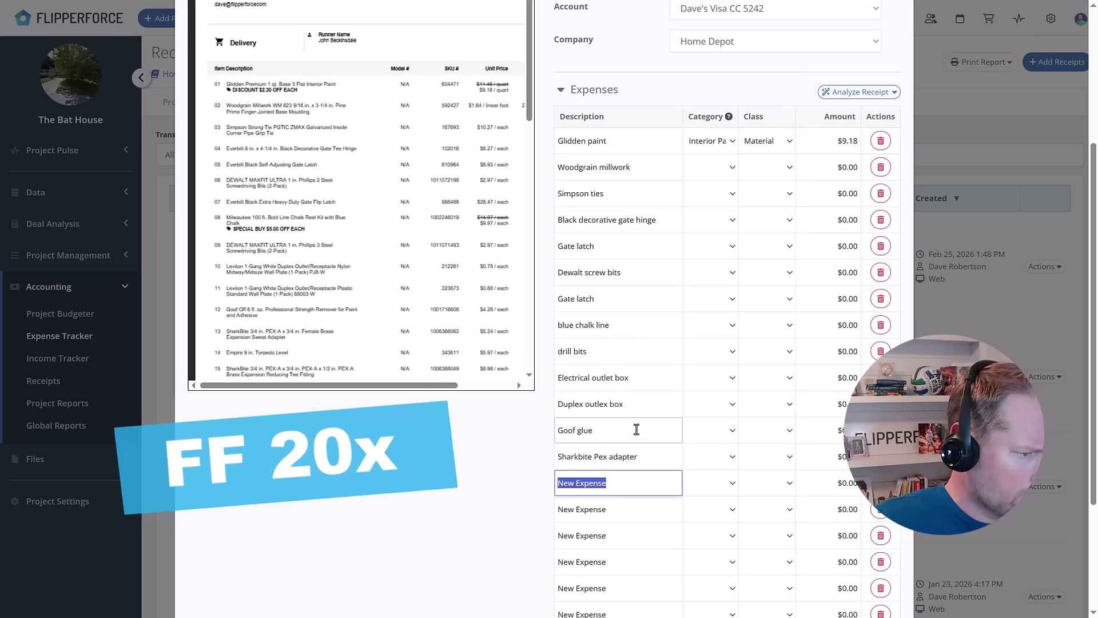
pyautogui.write('Empire torpedo level Sharkbite pex Sharkbite coupling Latch Strike Deadbolt strike')
pyautogui.scroll(-5, 360, 194)
pyautogui.scroll(-5, 360, 195)
pyautogui.press('Return')
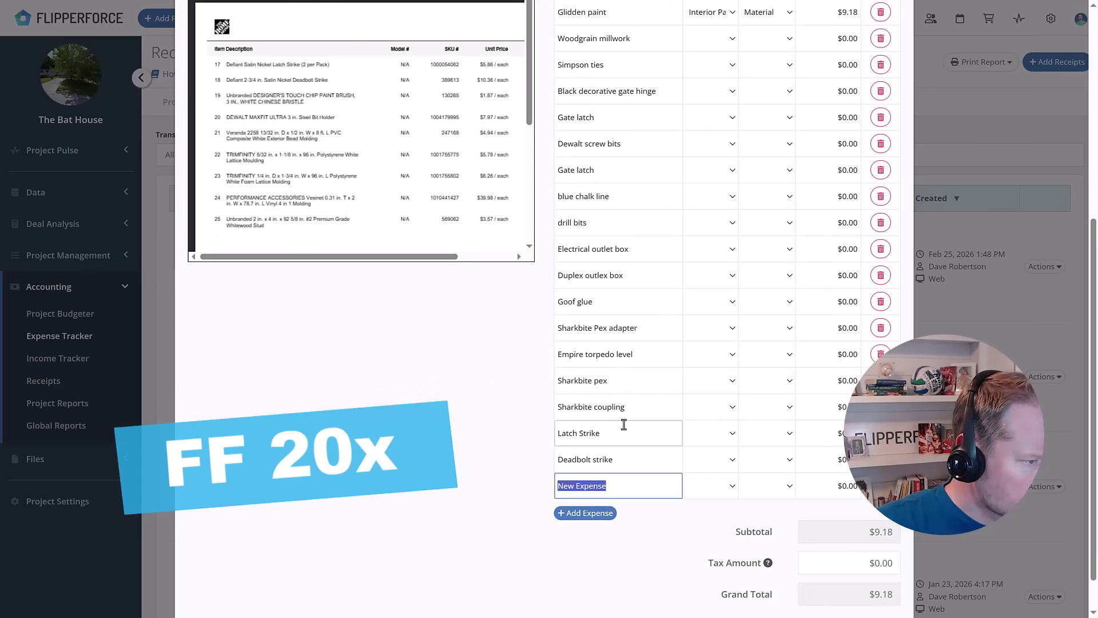
pyautogui.write('Paint brush Steel bit holder Bead molding White lattice molding Lattice modling Vinly molding')
pyautogui.scroll(-2, 615, 498)
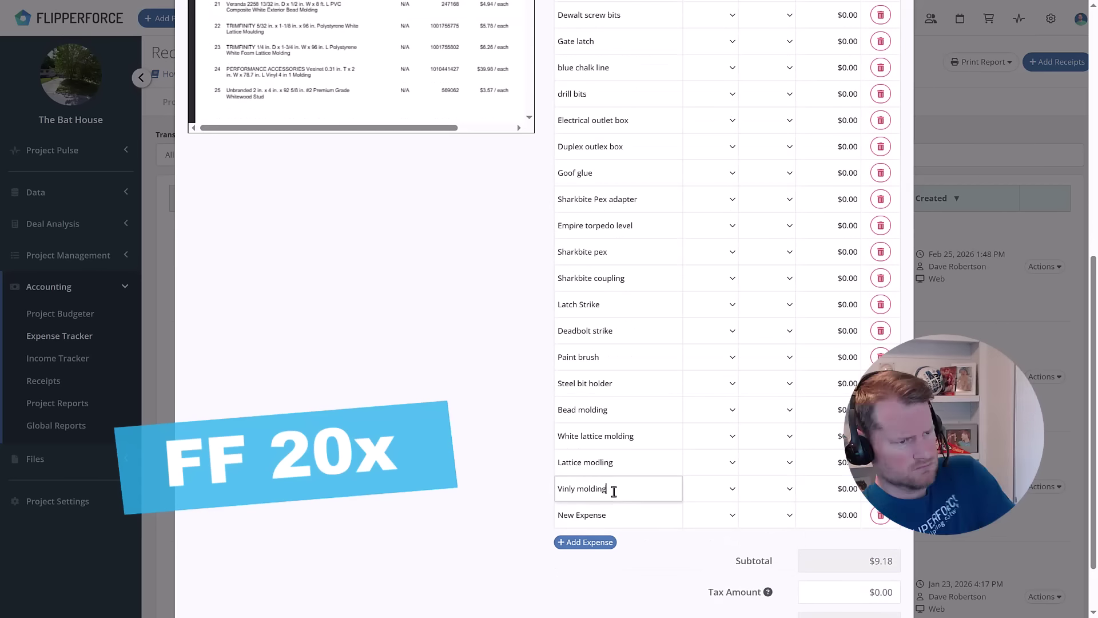
pyautogui.scroll(10, 615, 344)
# Set the class of the remaining item rows, including Empire torpedo level, to Material.
pyautogui.click(709, 231)
pyautogui.click(766, 205)
pyautogui.scroll(-2, 614, 343)
pyautogui.click(766, 257)
pyautogui.click(767, 441)
pyautogui.click(766, 547)
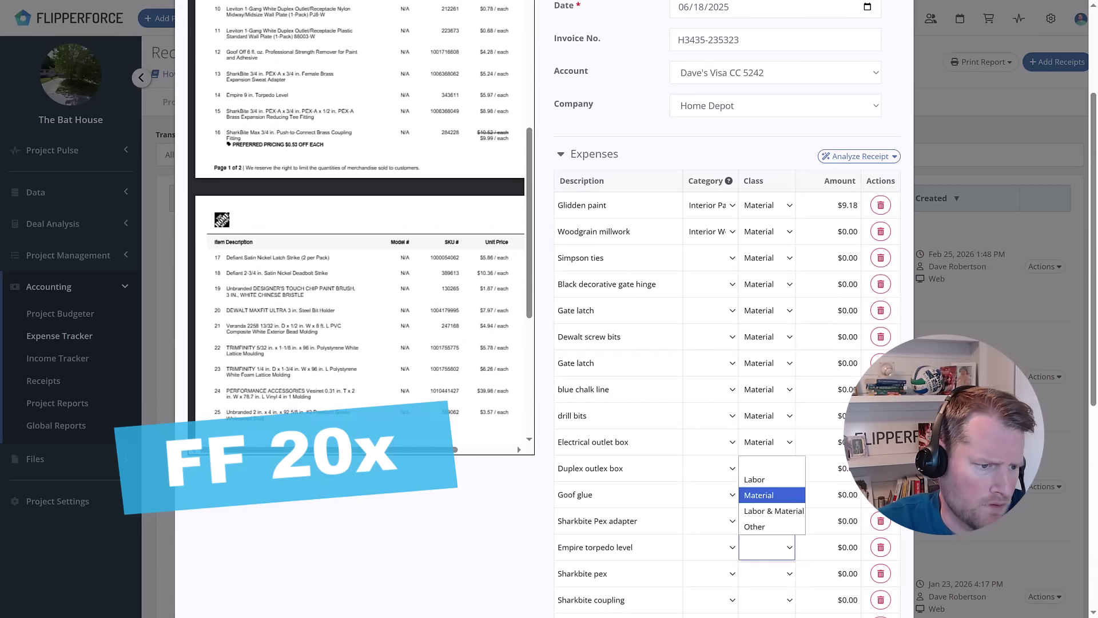
pyautogui.click(772, 495)
pyautogui.scroll(-3, 812, 423)
# Categorise Simpson ties as Framing, gate hardware as Fencing, screw bits as Other, outlet boxes as Electrical.
pyautogui.click(767, 527)
pyautogui.scroll(10, 767, 515)
pyautogui.click(694, 326)
pyautogui.click(709, 349)
pyautogui.click(709, 427)
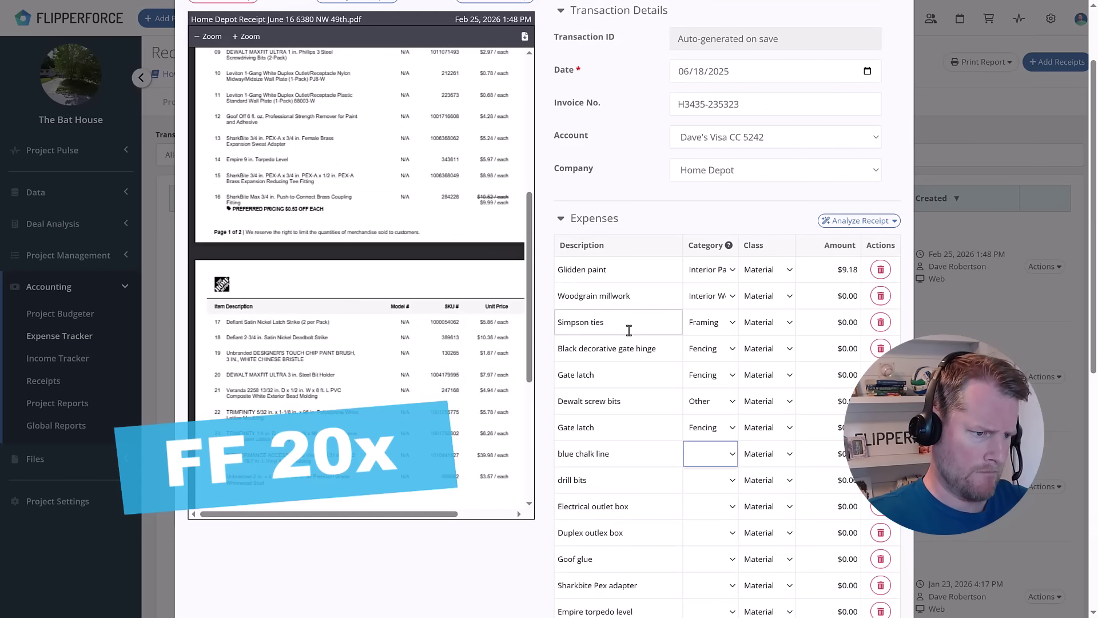
pyautogui.click(709, 453)
pyautogui.click(709, 480)
pyautogui.click(709, 506)
# Categorise the Sharkbite items as Plumbing, paint brush as Interior Painting and moldings as Siding.
pyautogui.scroll(-2, 709, 400)
pyautogui.click(709, 486)
pyautogui.scroll(-2, 709, 401)
pyautogui.click(709, 486)
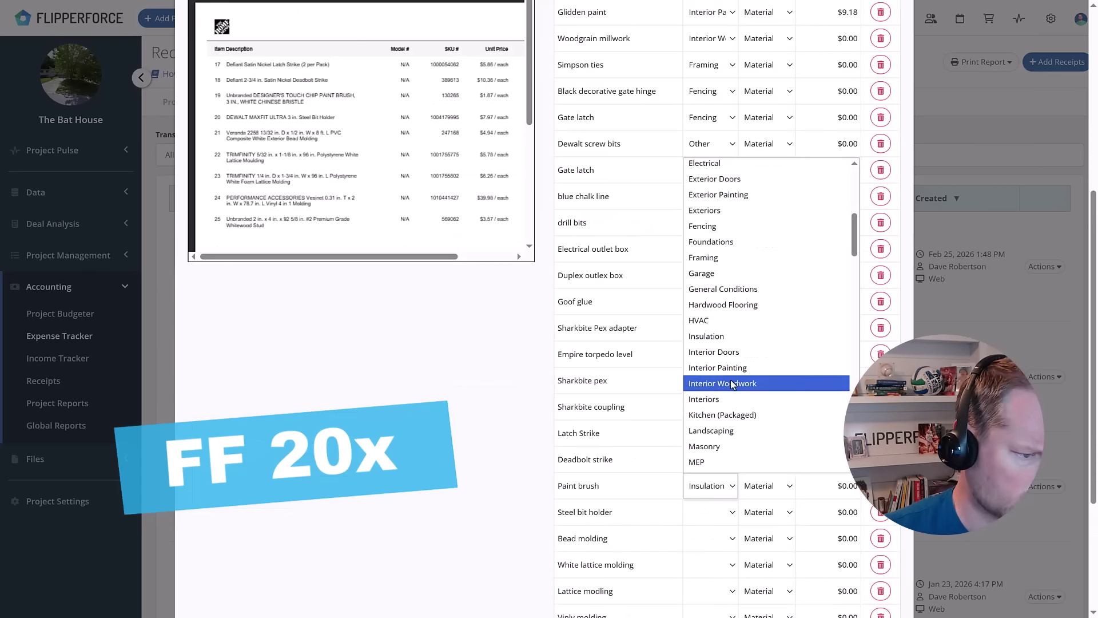
pyautogui.click(730, 382)
pyautogui.scroll(-5, 662, 400)
pyautogui.click(661, 490)
pyautogui.scroll(10, 661, 400)
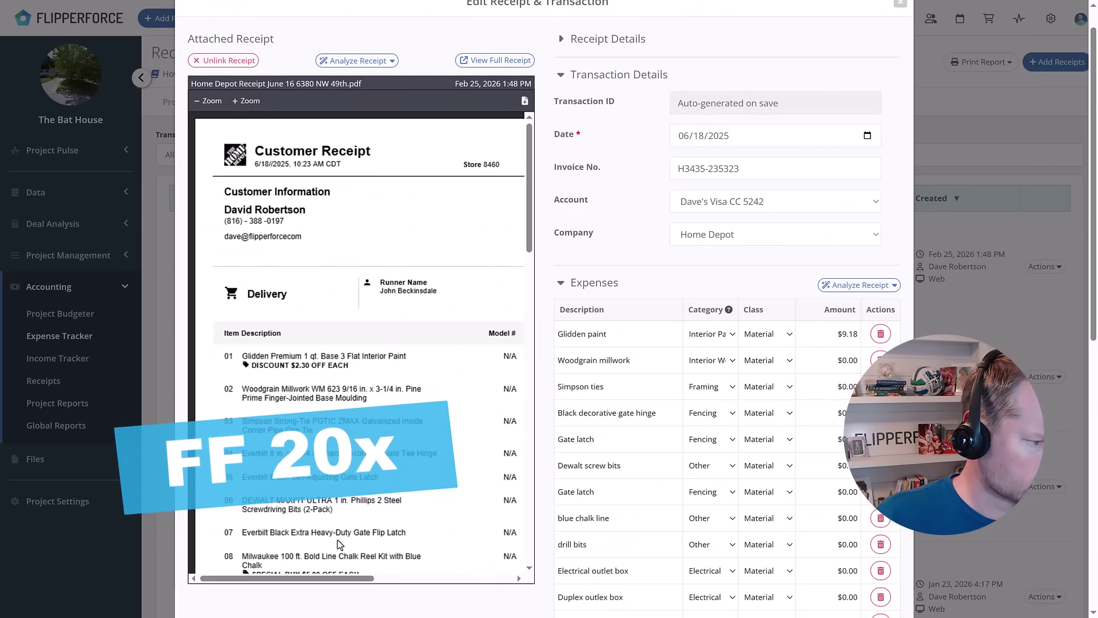
# Enter each item's receipt price in Amount, from 3.28 for Woodgrain millwork through 39.98.
pyautogui.hscroll(5, 340, 544)
pyautogui.click(833, 359)
pyautogui.write('3.28 10.27 16.54 8.93 2.97 28.47 ')
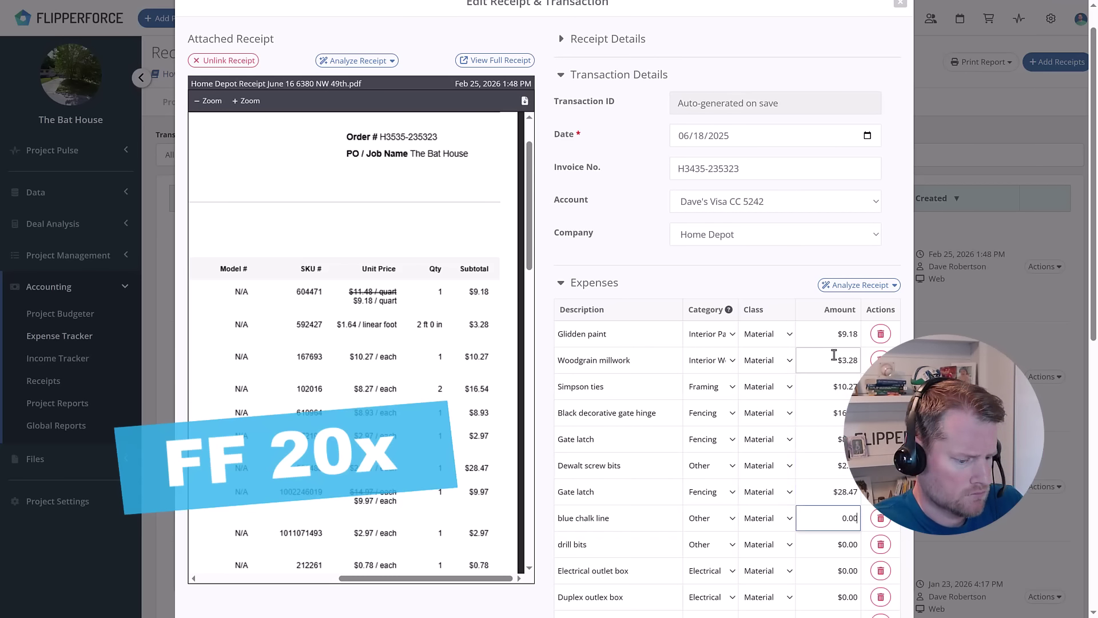
pyautogui.write('9.97 2.97 0.78 0.68 4.28 5.24')
pyautogui.scroll(-5, 834, 355)
pyautogui.scroll(-5, 355, 114)
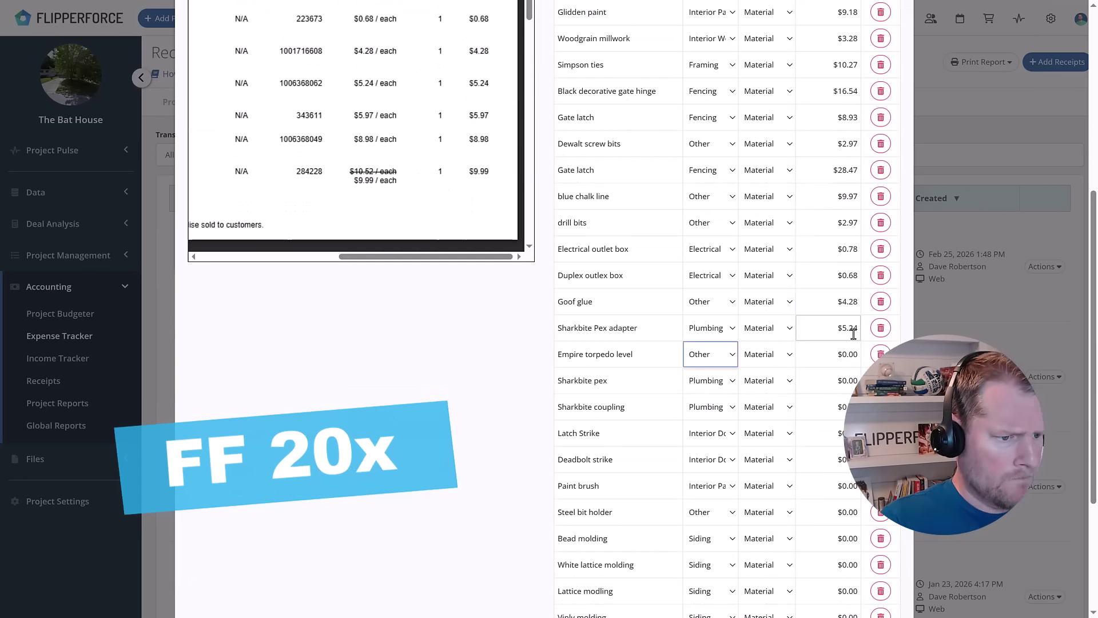
pyautogui.click(834, 354)
pyautogui.write('5.97 8.98 9.99')
pyautogui.scroll(-5, 354, 143)
pyautogui.write('5.86 10.36 1.87 7.9')
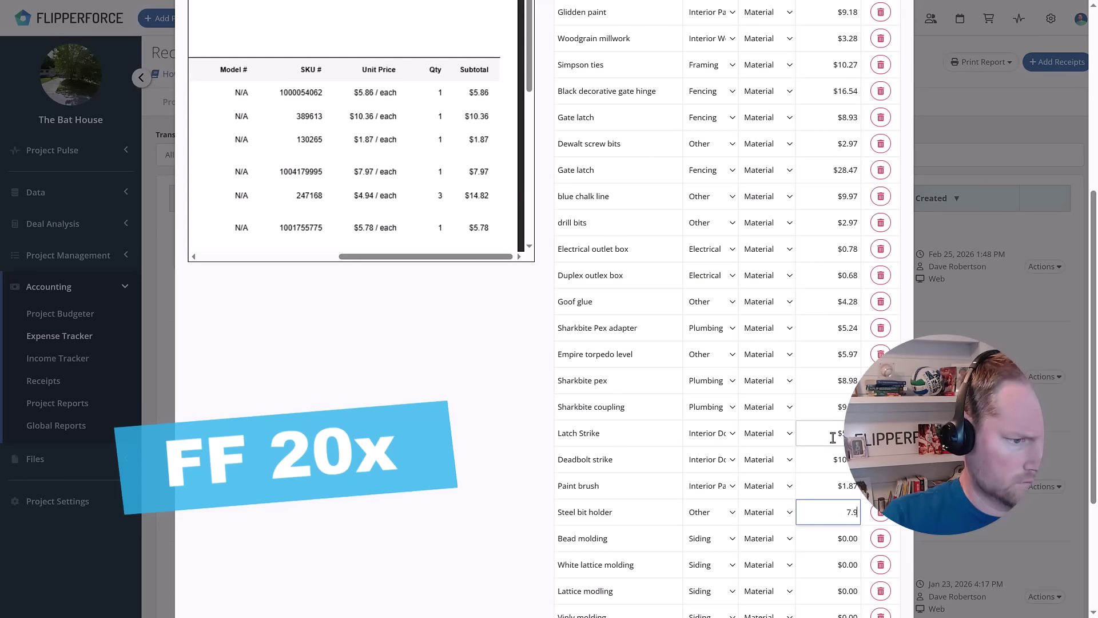
pyautogui.write('7 14.82')
pyautogui.scroll(-3, 833, 437)
pyautogui.scroll(-2, 355, 143)
pyautogui.write('5.78 6.26 39.98')
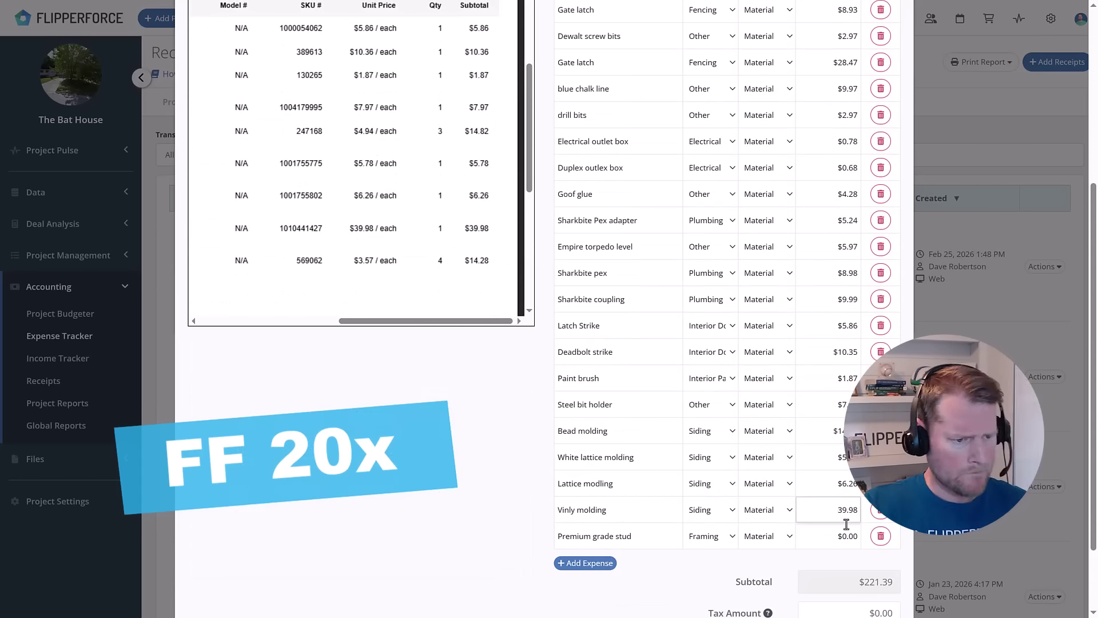
pyautogui.scroll(-3, 846, 523)
pyautogui.scroll(-5, 355, 229)
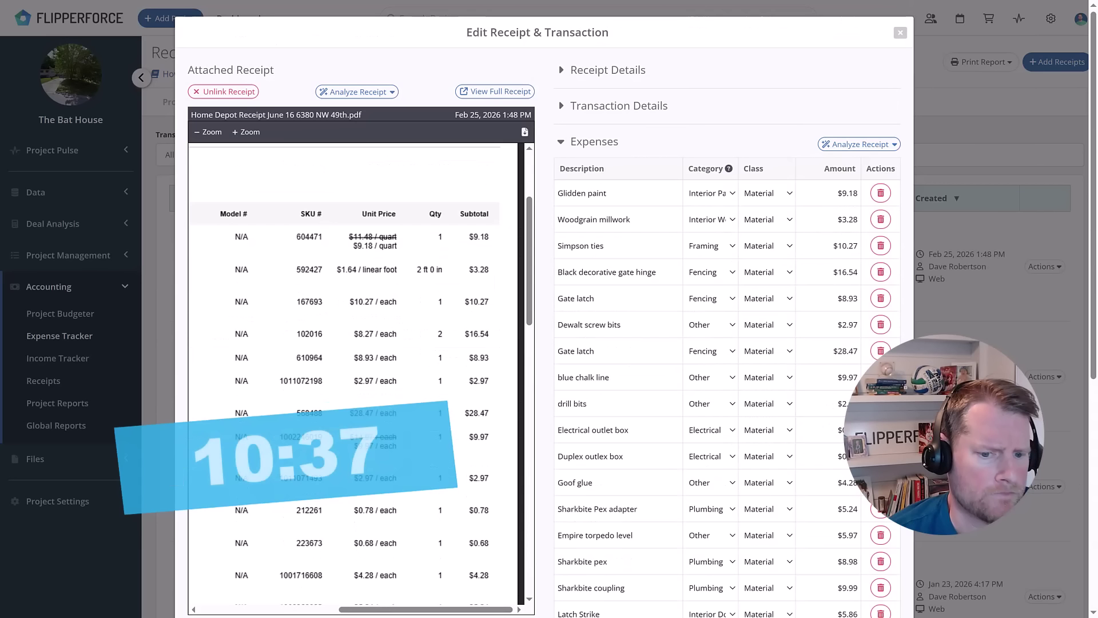
# Compare the expense line descriptions and amounts against the prices on the receipt PDF.
pyautogui.click(620, 429)
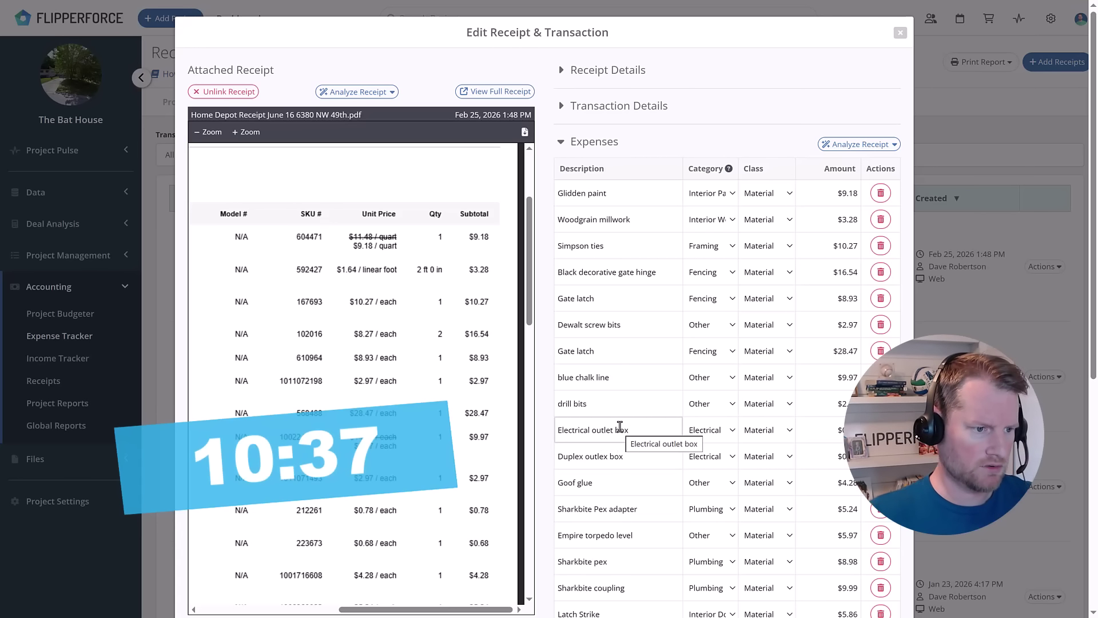
pyautogui.click(695, 408)
pyautogui.scroll(-1, 734, 417)
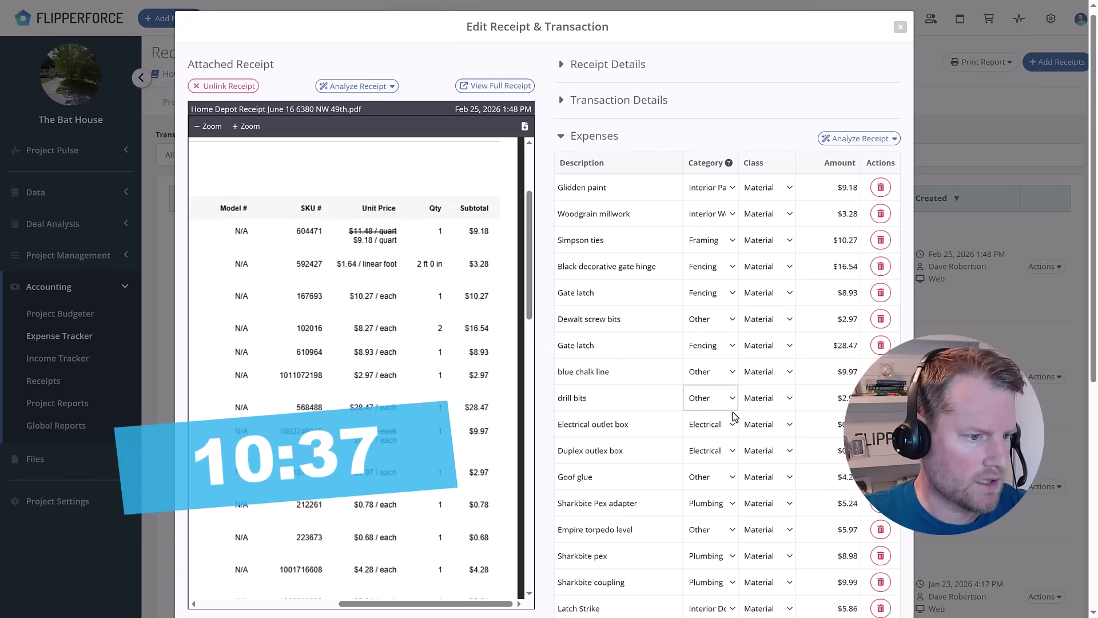
pyautogui.scroll(-1, 734, 417)
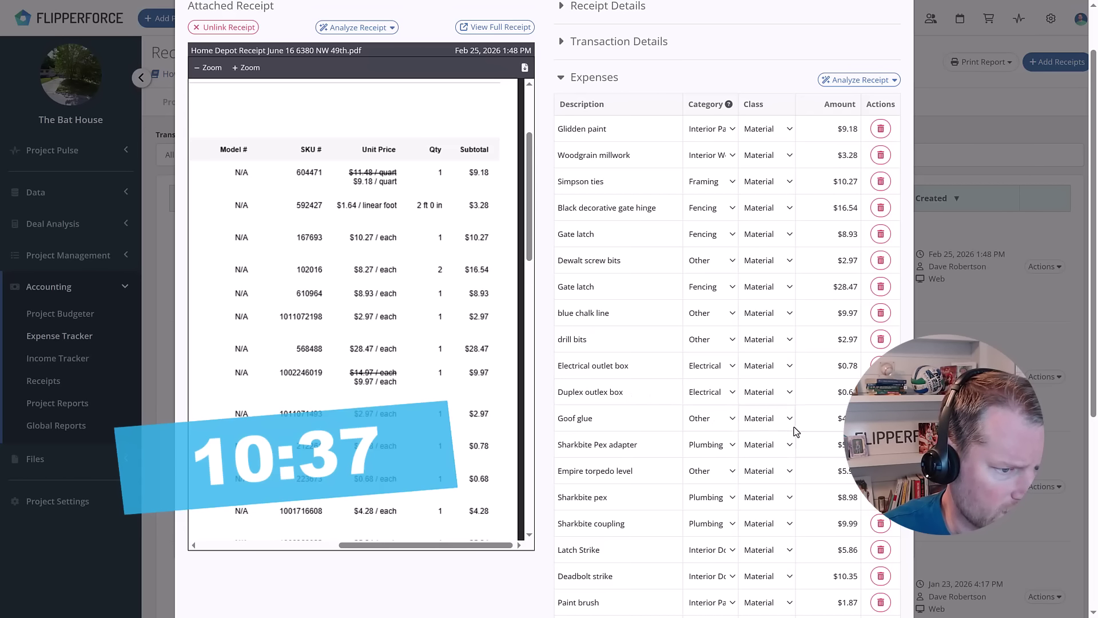
pyautogui.scroll(-1, 794, 432)
pyautogui.scroll(-1, 486, 383)
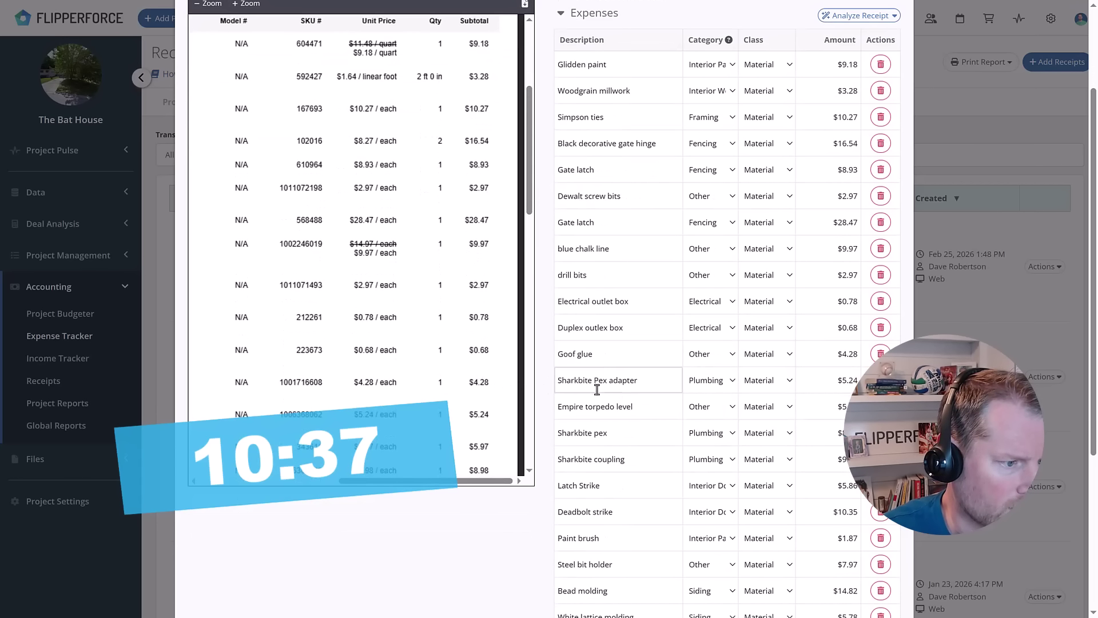
pyautogui.scroll(-1, 598, 389)
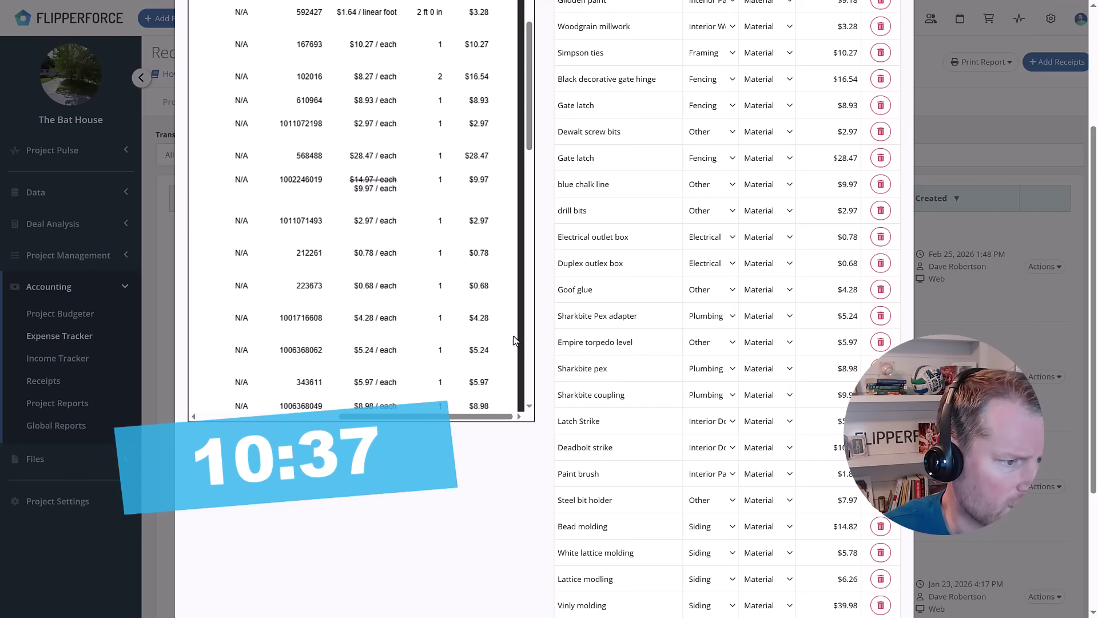
pyautogui.scroll(-1, 514, 341)
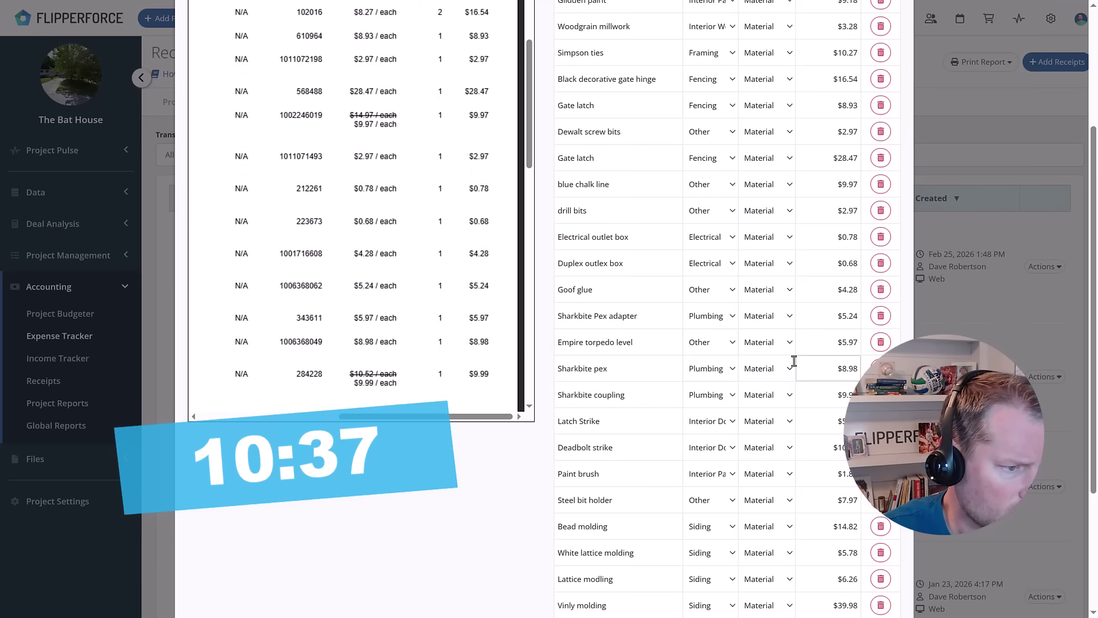
pyautogui.scroll(-1, 487, 352)
pyautogui.scroll(-1, 491, 341)
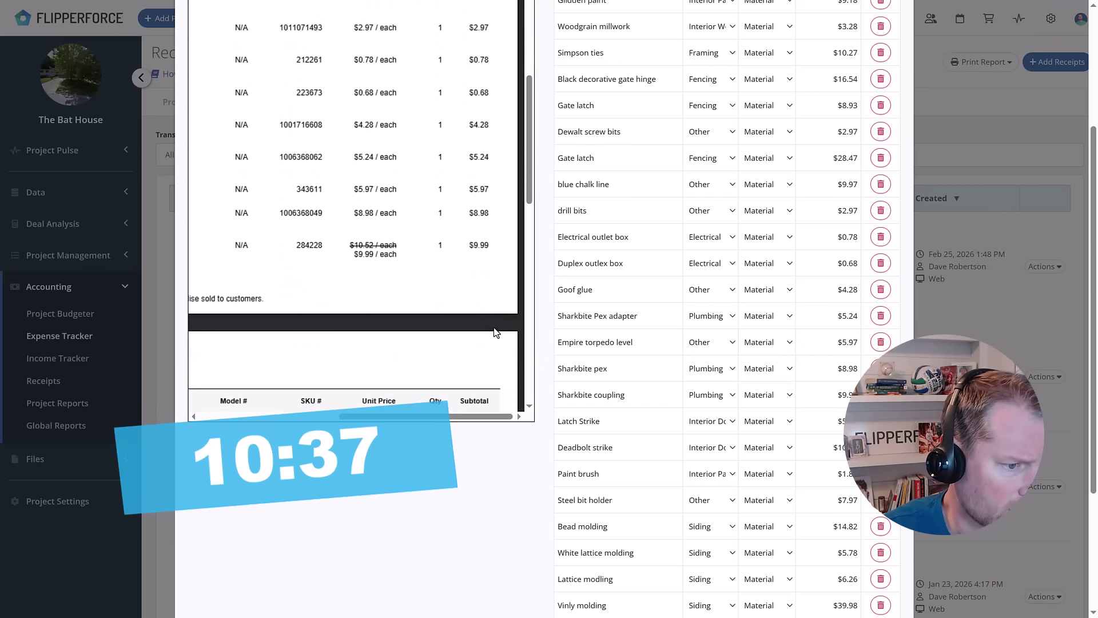
pyautogui.scroll(-2, 491, 337)
pyautogui.scroll(-1, 488, 331)
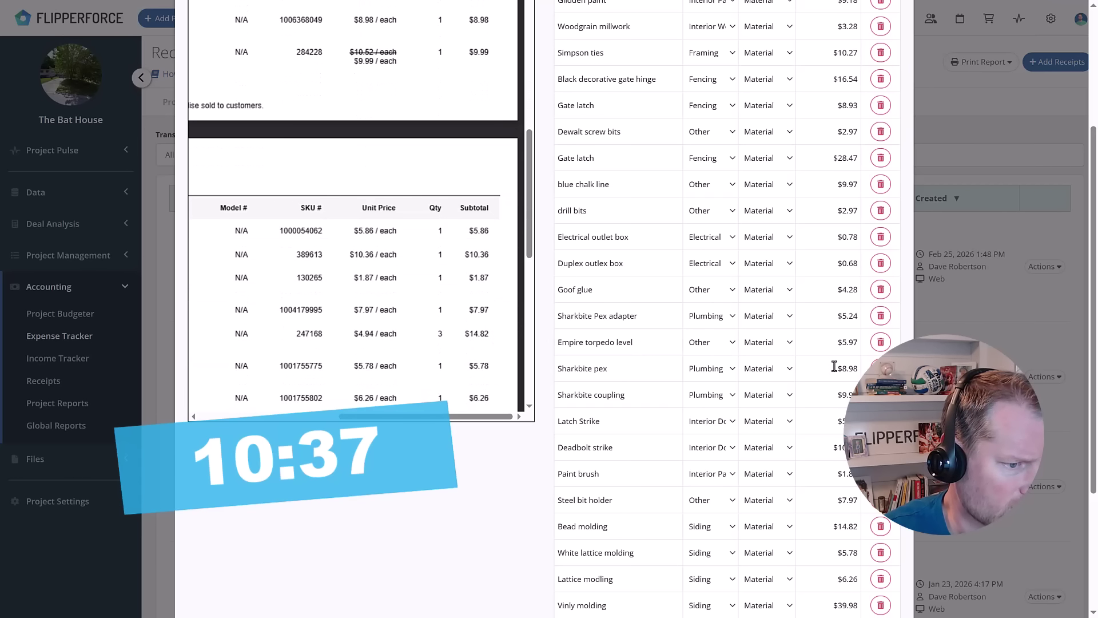
# Change the Deadbolt strike amount to $10.36.
pyautogui.click(839, 448)
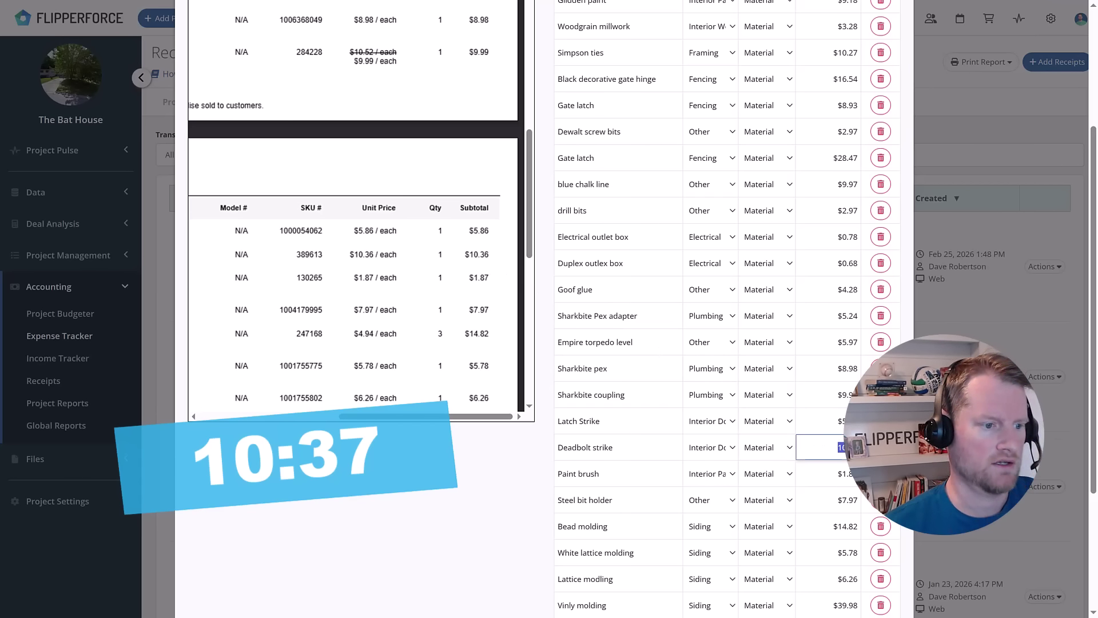
pyautogui.press('BackSpace')
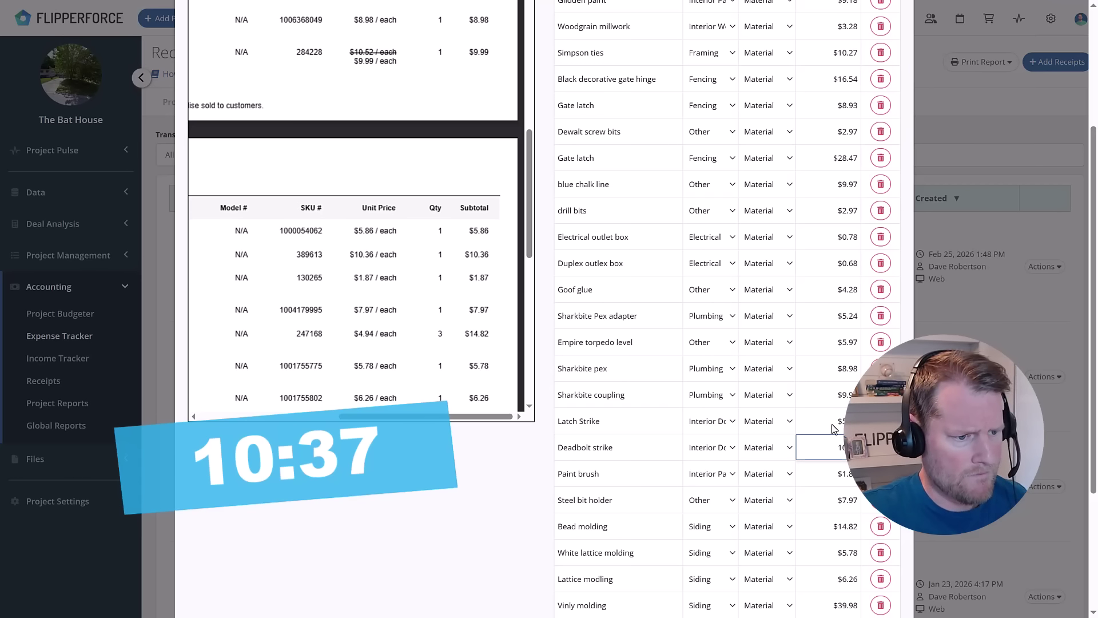
pyautogui.click(491, 507)
# Bring the Tax Amount and Grand Total fields into view for the $21.42 sales tax.
pyautogui.scroll(-3, 837, 306)
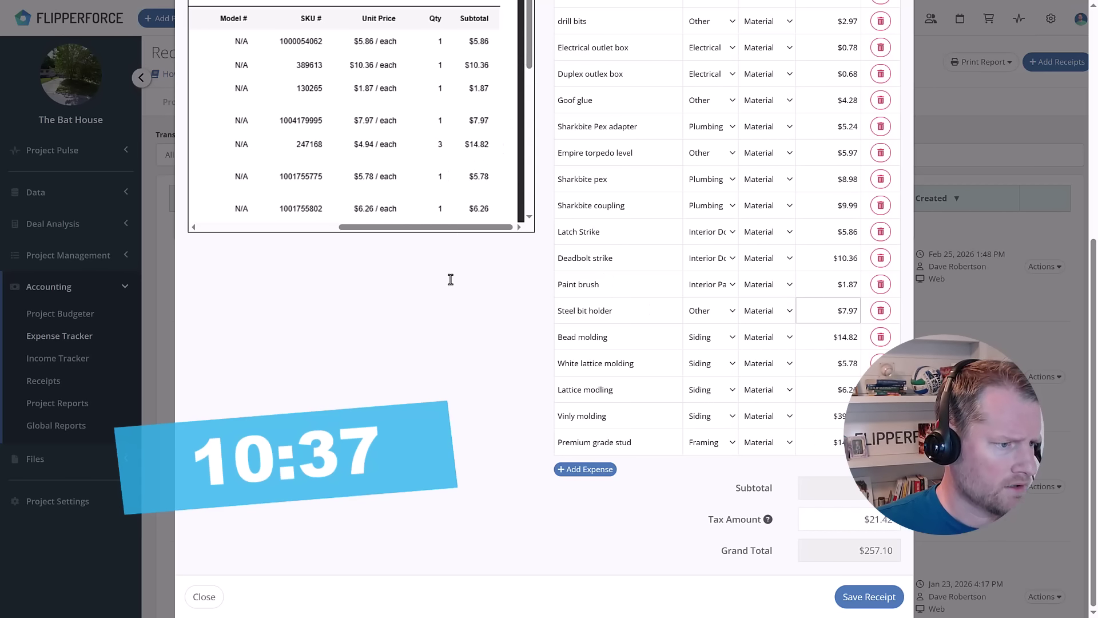
pyautogui.moveTo(529, 61); pyautogui.dragTo(527, 114)
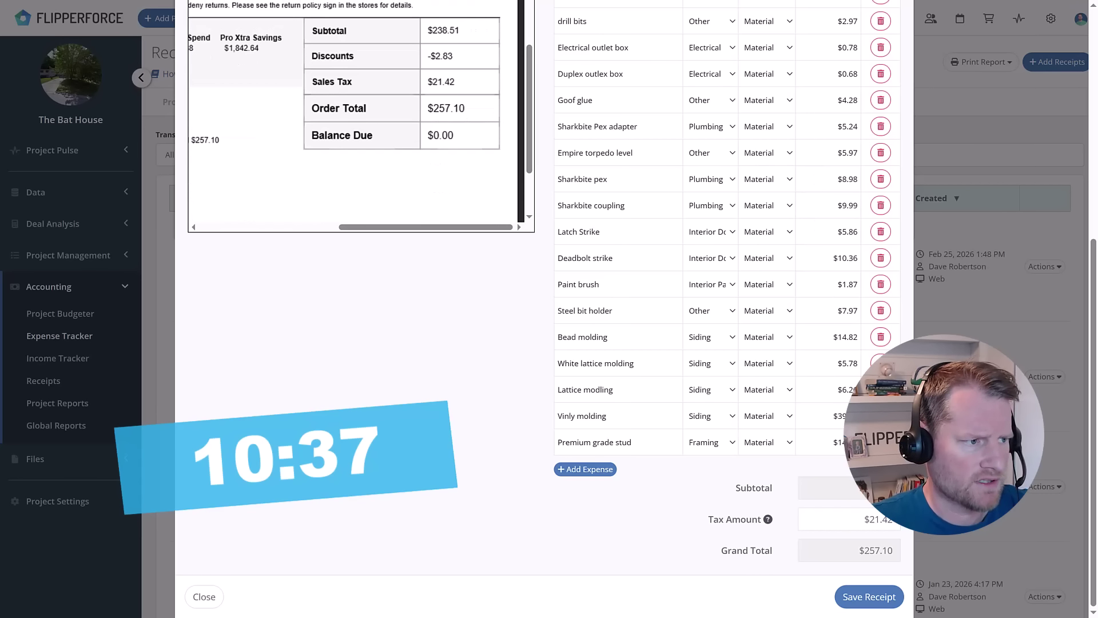